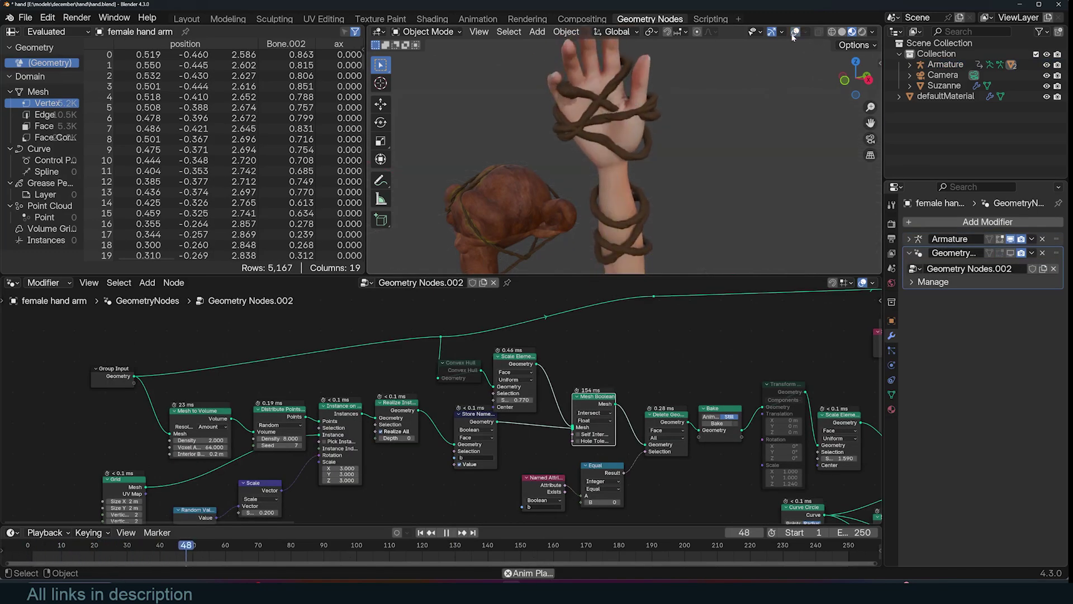
- Play the arm animation and view the ropes wrapped around the arm from another angle
middle_click_drag(755, 70, 704, 166)
key("Escape")
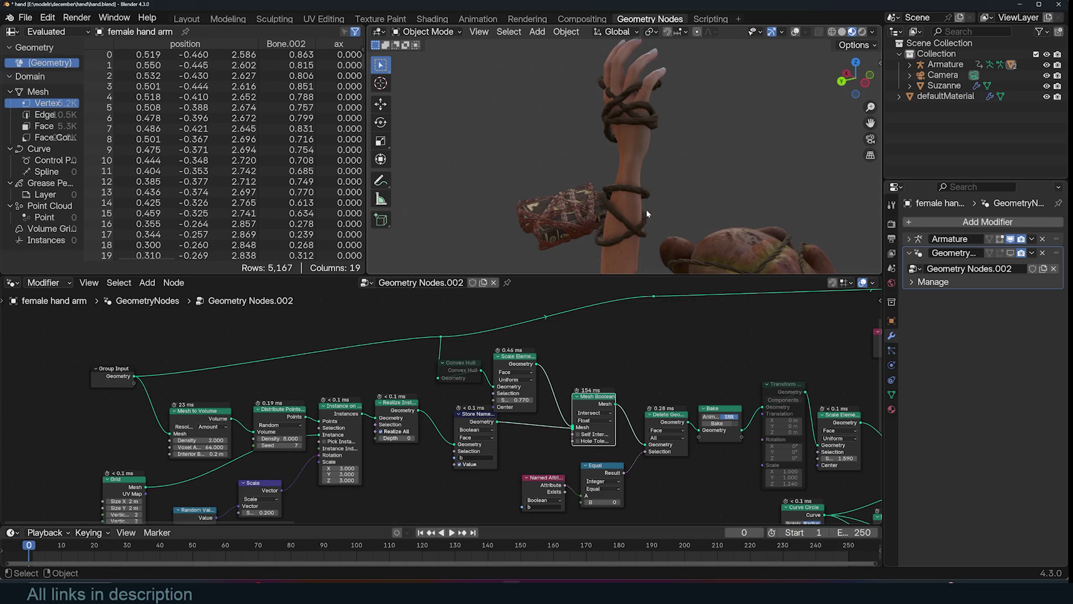
key("space")
middle_click_drag(596, 112, 767, 99)
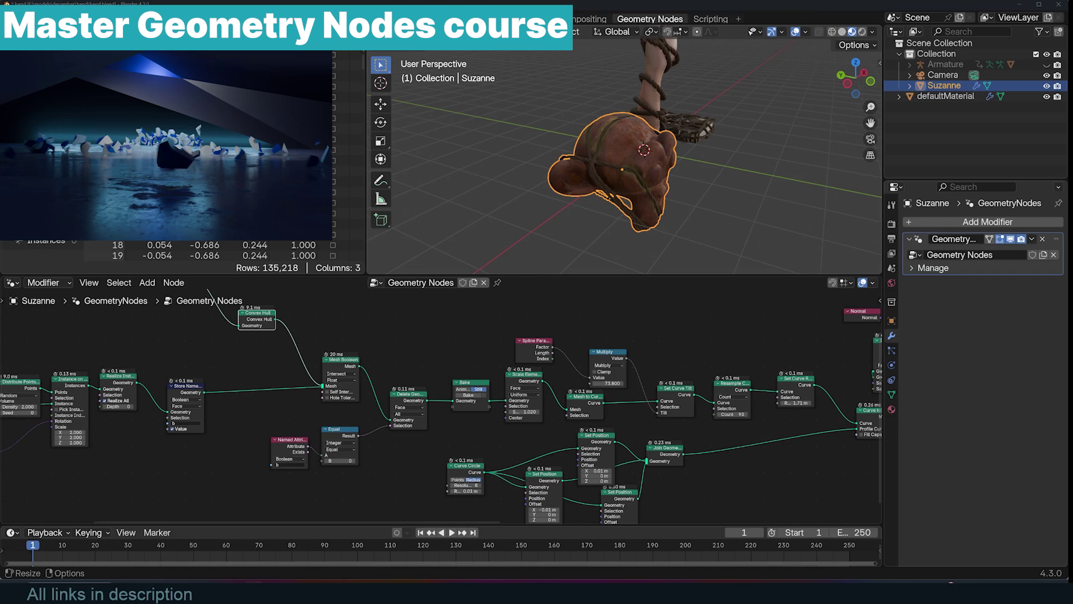
- Switch to the browser, look through the course curriculum's exercise and procedural generator sections, and return to Blender
mouse_move(254, 591)
left_click(299, 545)
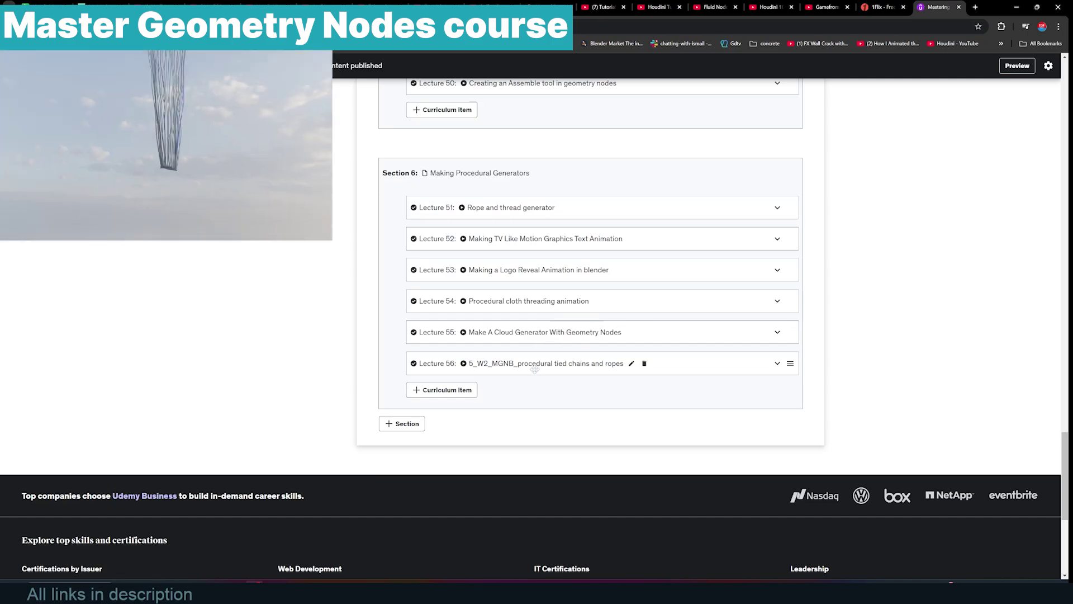
mouse_move(512, 591)
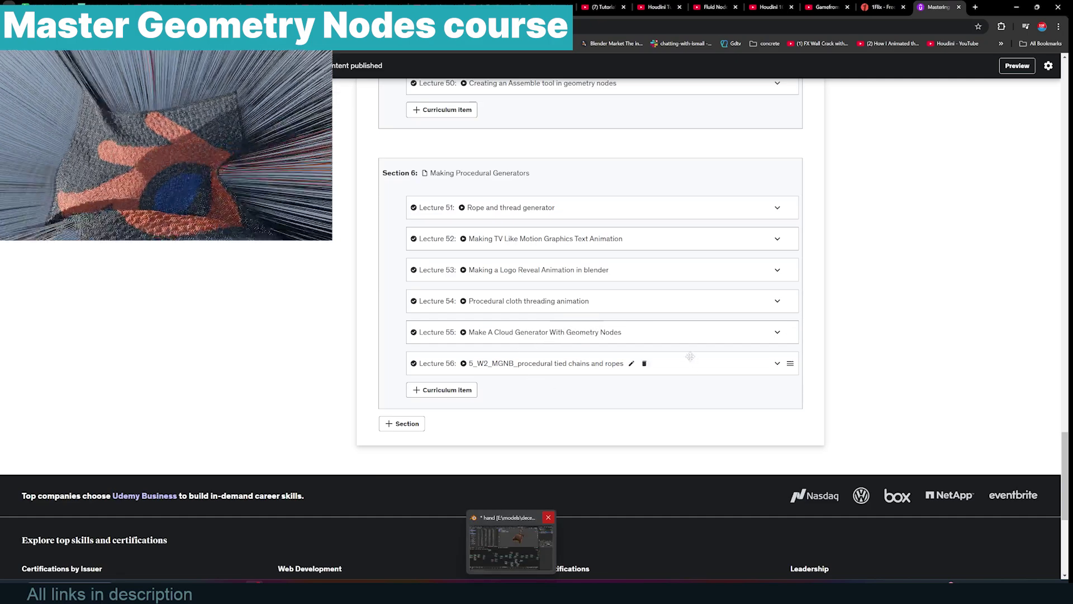
scroll(690, 359, "up", 10)
scroll(794, 314, "down", 6)
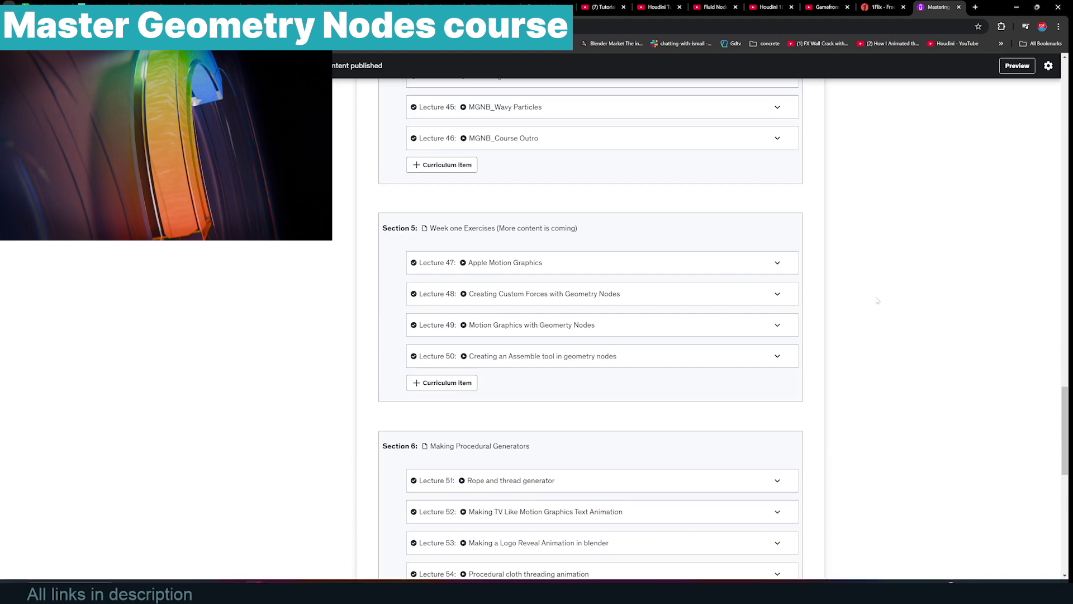
scroll(877, 300, "down", 4)
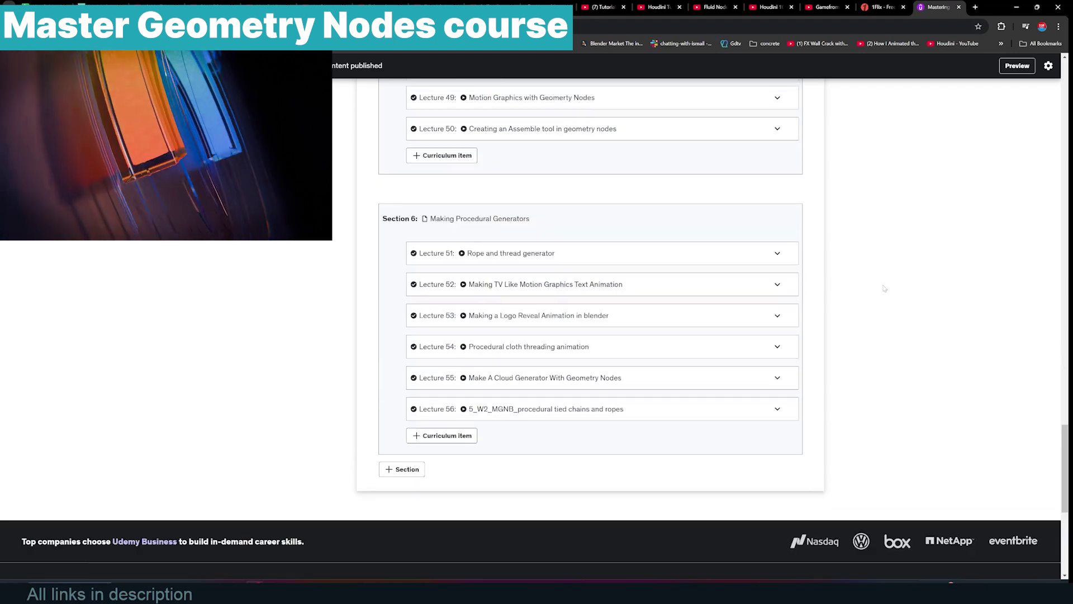
left_click(1017, 8)
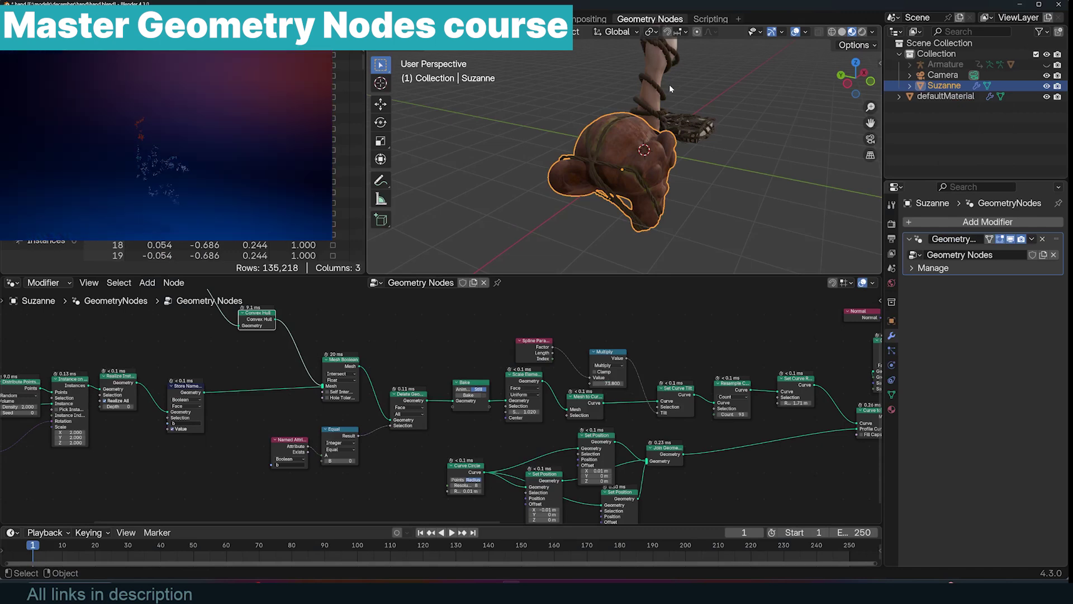
- Examine the rope-bound monkey head, arm and book from the front, both together and up close
scroll(697, 166, "down", 3)
middle_click_drag(669, 88, 647, 190)
scroll(688, 150, "up", 7)
scroll(699, 135, "down", 8)
scroll(670, 175, "up", 5)
scroll(633, 166, "down", 4)
scroll(683, 161, "up", 2)
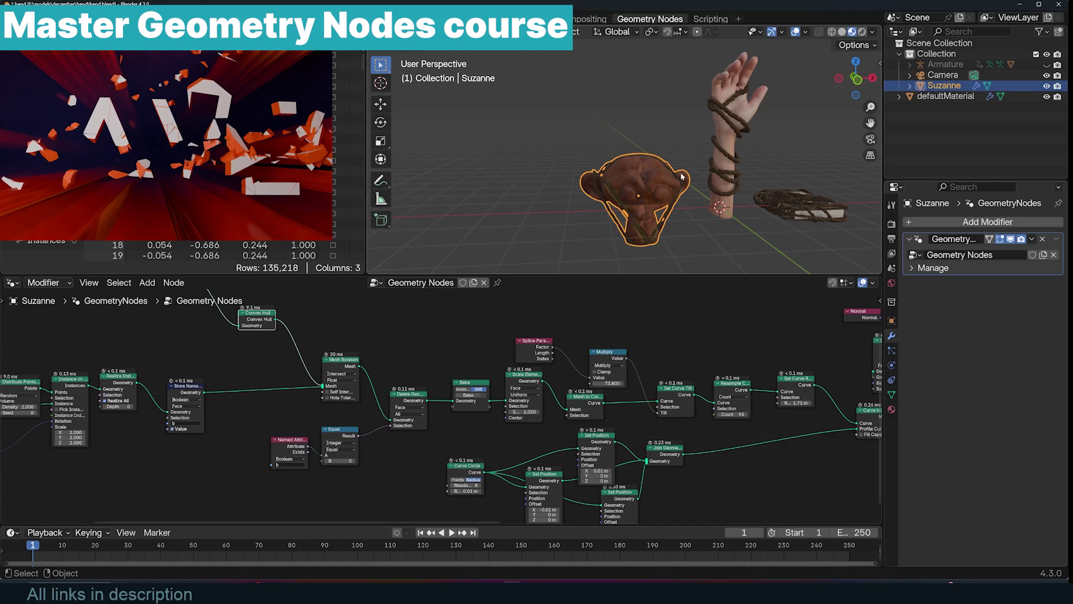
middle_click_drag(688, 175, 671, 193)
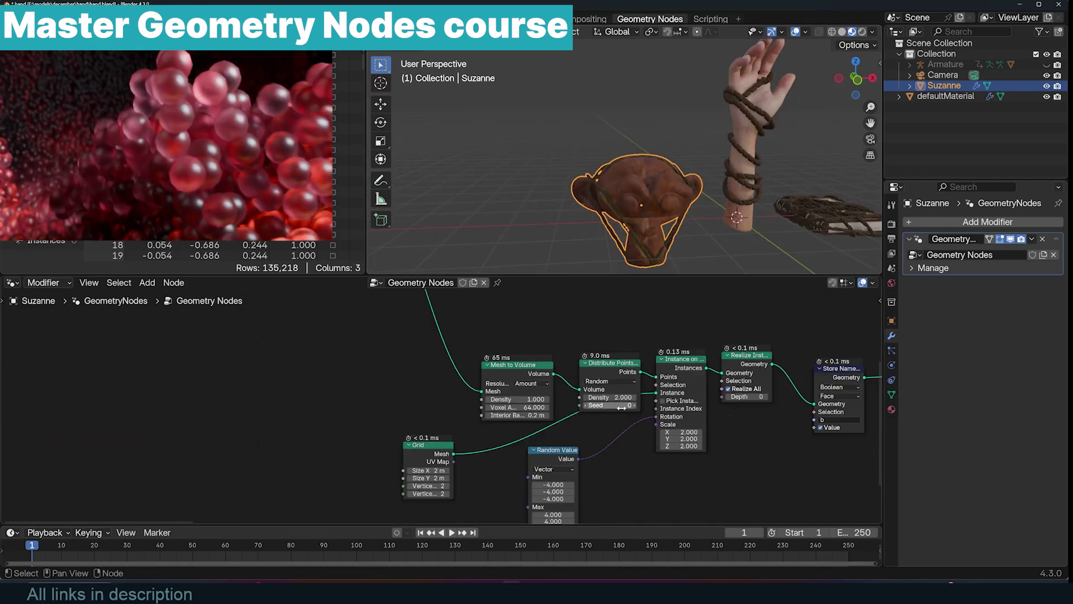
- Set the Seed of the monkey head's Distribute Points in Volume node to 10
scroll(646, 412, "up", 3)
left_click(651, 406)
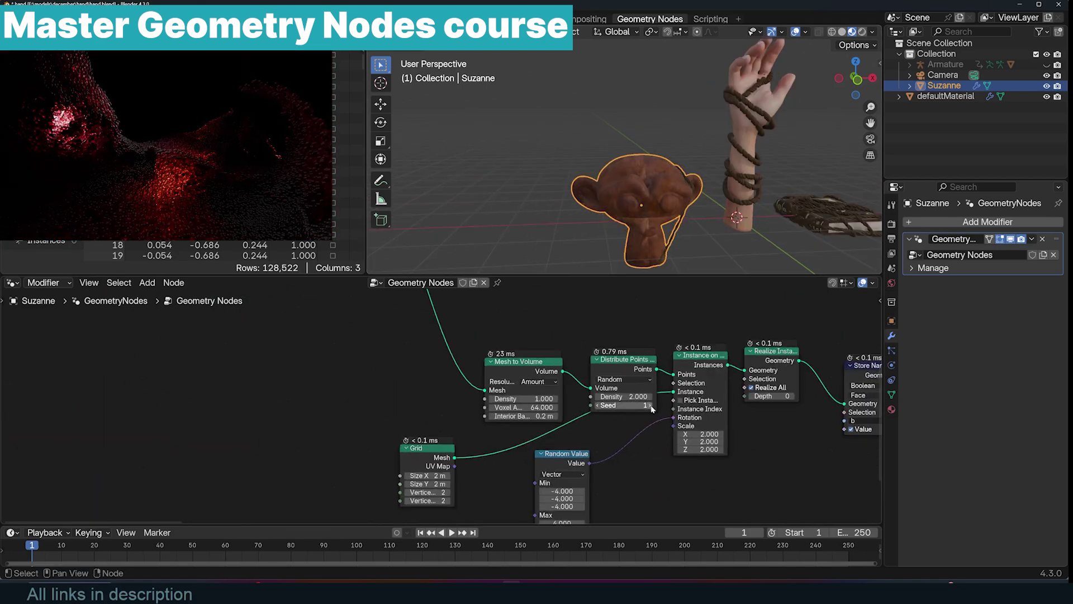
left_click(650, 406)
left_click(651, 406)
left_click(651, 406)
left_click(651, 406)
left_click(651, 406)
left_click(651, 406)
left_click(651, 406)
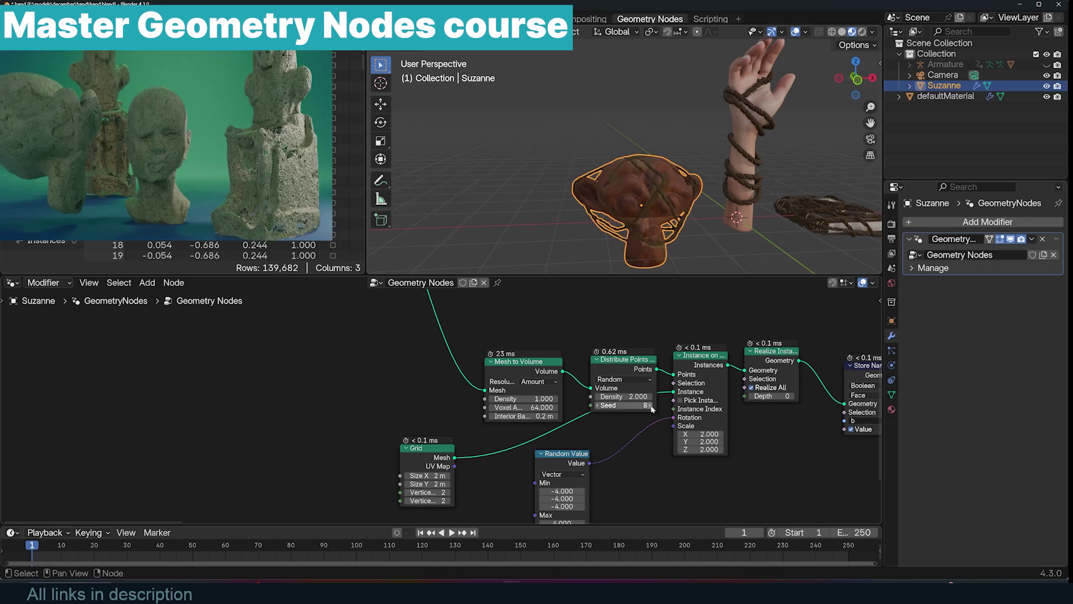
left_click(650, 405)
left_click(650, 406)
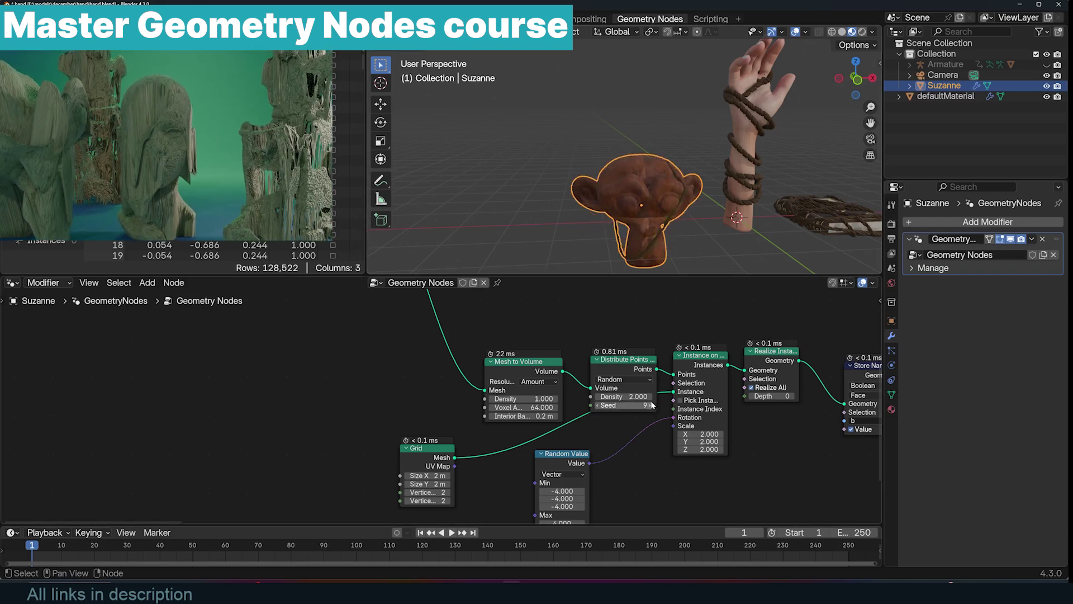
- Select the arm and set the Seed of its Distribute Points in Volume node to 11
left_click(734, 199)
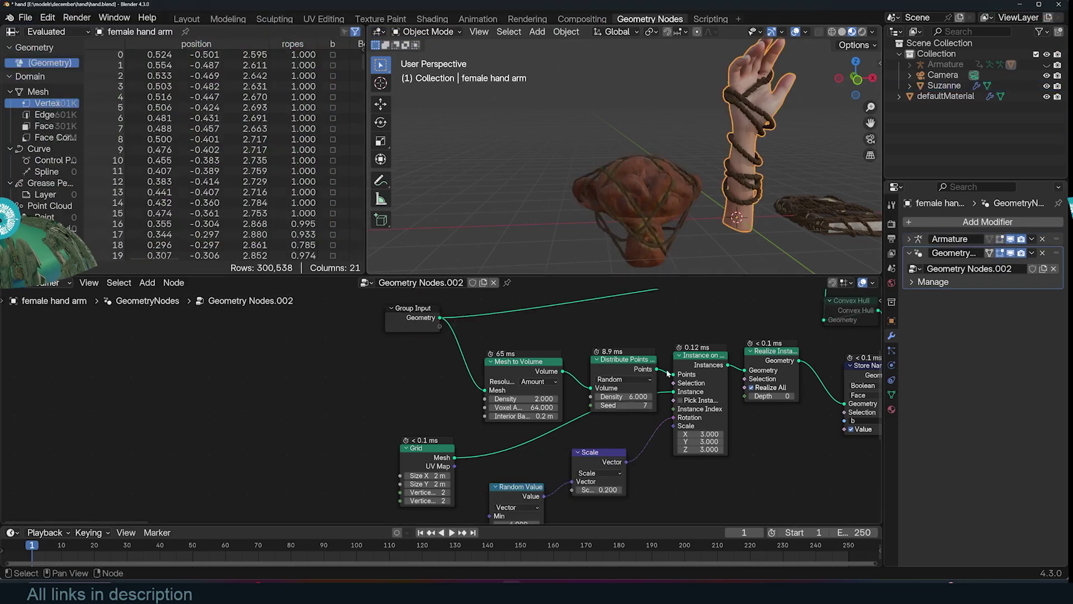
left_click(651, 406)
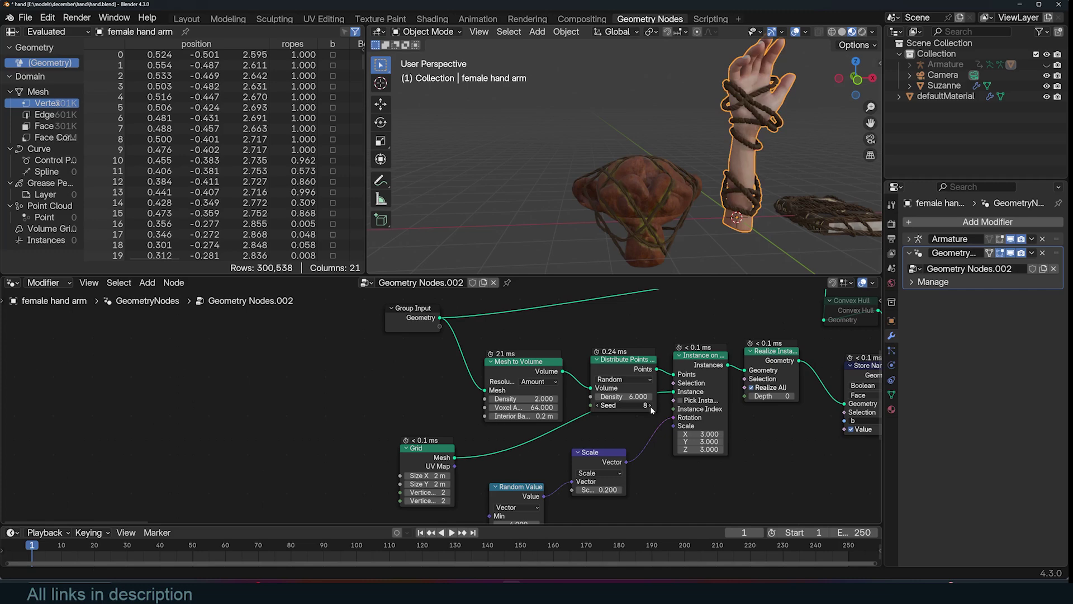
left_click(651, 406)
left_click(650, 406)
left_click(650, 406)
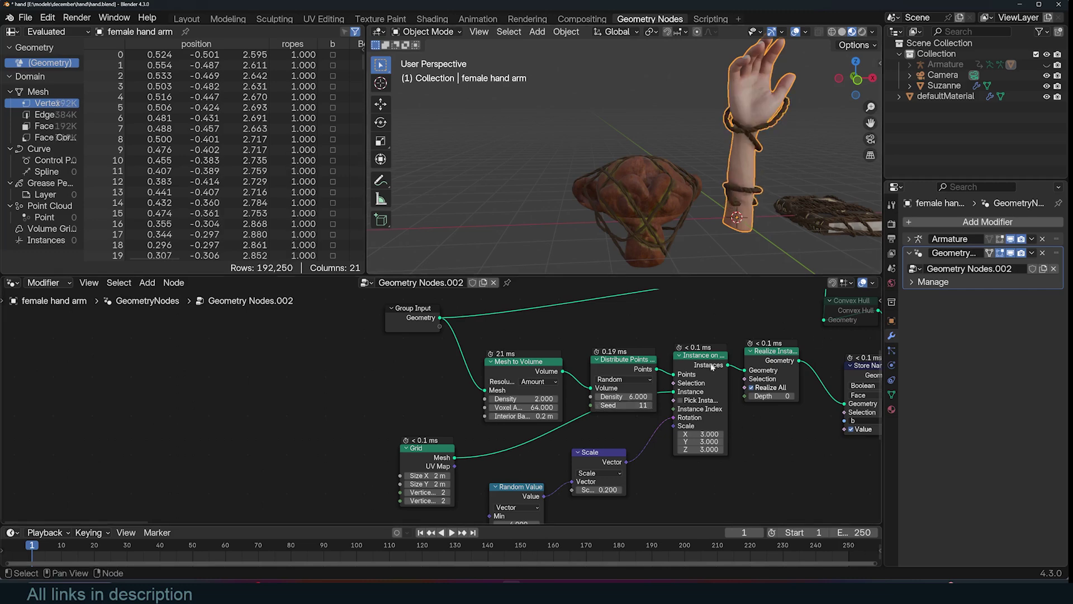
- Switch the arm's Menu Switch node to option B so that chains replace the ropes
left_click(639, 160)
mouse_move(711, 122)
middle_mouse_down()
mouse_move(659, 124)
mouse_move(709, 119)
middle_mouse_up()
left_click(709, 119)
scroll(596, 450, "up", 4)
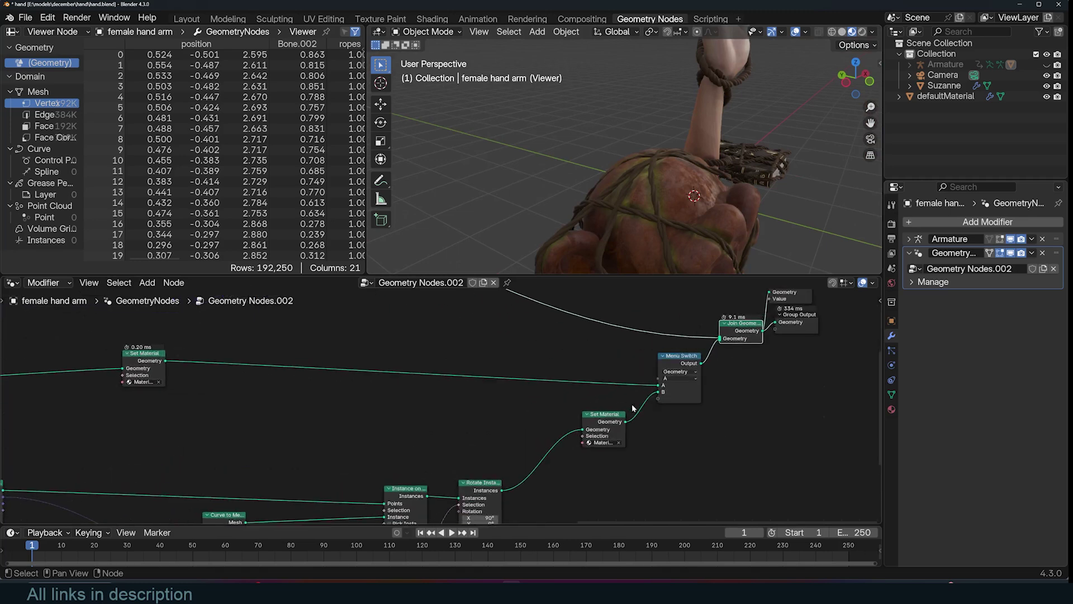
middle_click_drag(682, 76, 614, 199, "shift")
scroll(614, 199, "up", 2)
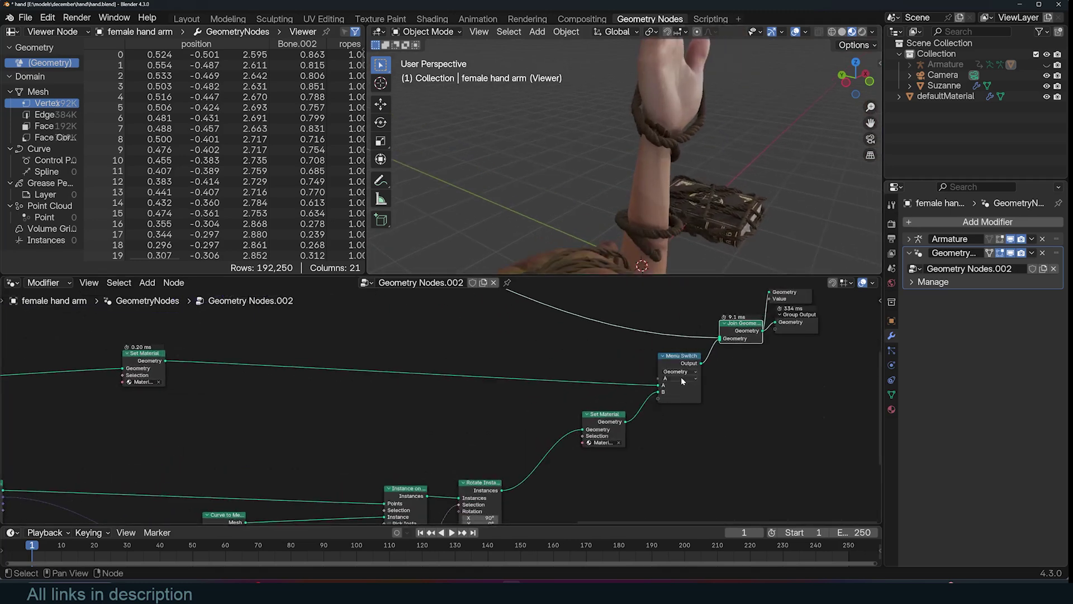
left_click(676, 400)
- Select the bound book and look at all three wrapped models together from above
left_click(706, 217)
middle_click_drag(705, 217, 613, 191)
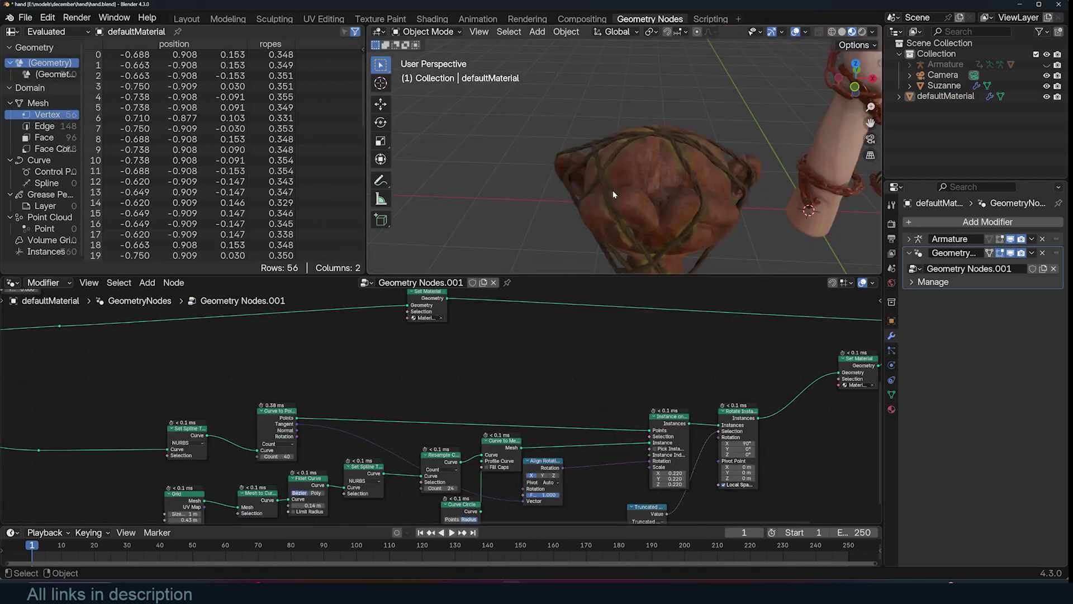
scroll(613, 190, "down", 1)
scroll(553, 313, "down", 1)
scroll(653, 139, "down", 4)
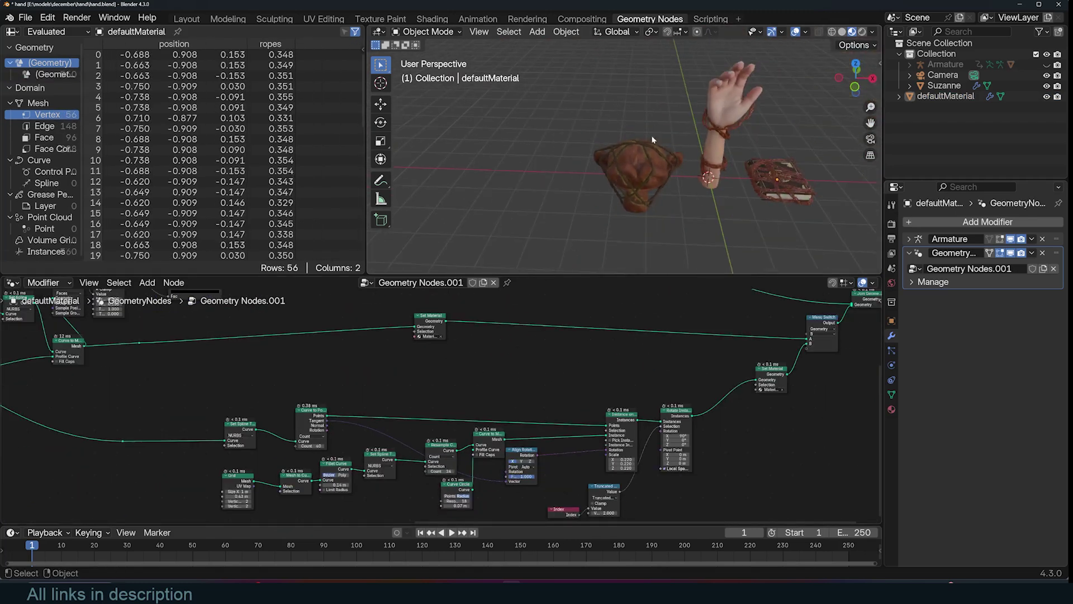
- Select the monkey head and preview its Group Input geometry at the start of the node tree
left_click(636, 183)
scroll(330, 374, "down", 1)
middle_click_drag(179, 418, 450, 423)
middle_click_drag(84, 398, 592, 453)
middle_click_drag(180, 359, 499, 381)
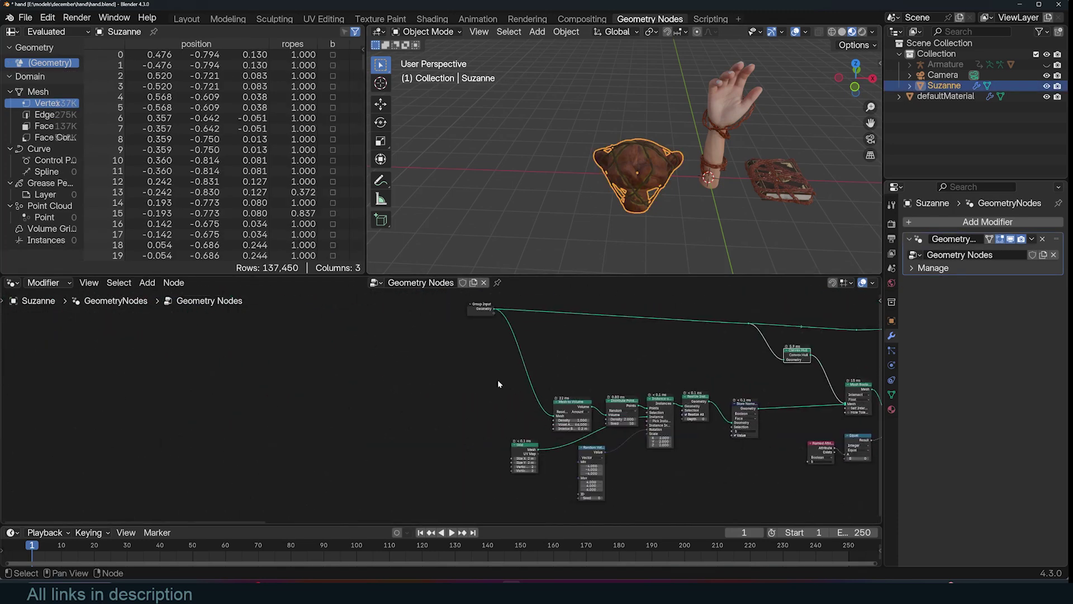
middle_click_drag(550, 320, 501, 374)
scroll(501, 374, "up", 4)
left_click(425, 344, "ctrl+shift")
scroll(638, 201, "up", 4)
middle_click_drag(643, 202, 693, 172)
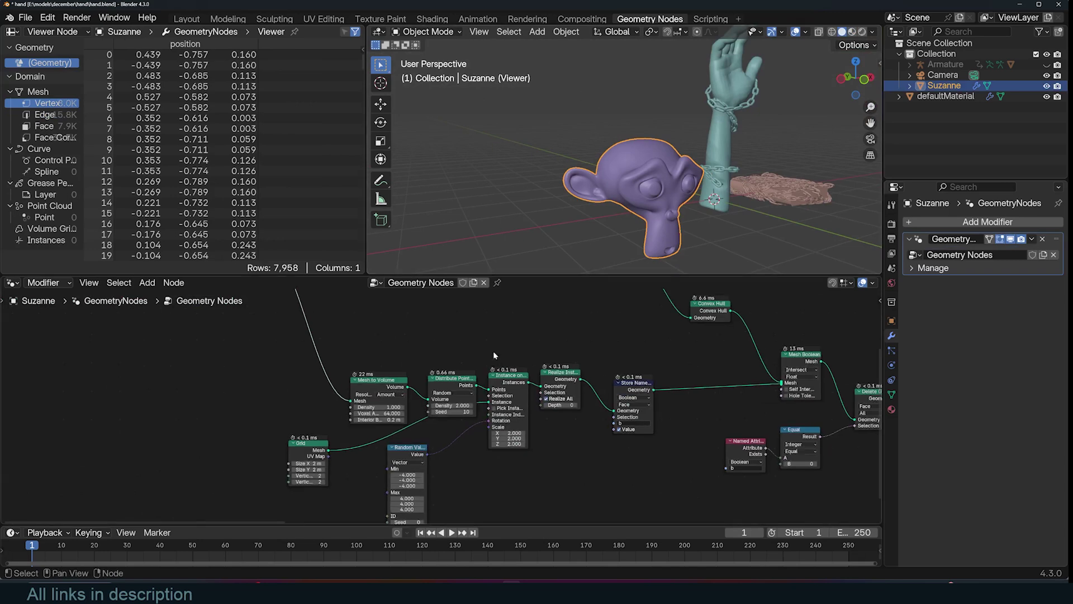
- Preview the Mesh to Volume, Distribute Points in Volume and Instance on Points outputs of the monkey head
left_click(374, 392, "ctrl+shift")
left_click(471, 385, "ctrl+shift")
left_click(534, 380, "ctrl+shift")
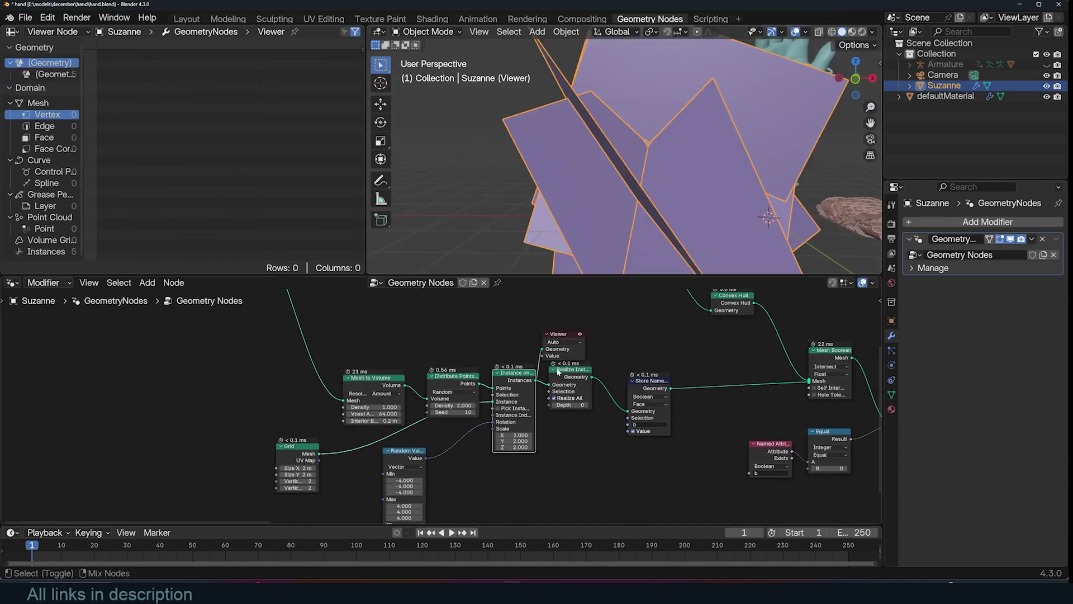
scroll(634, 189, "down", 5)
middle_click_drag(634, 189, 656, 206)
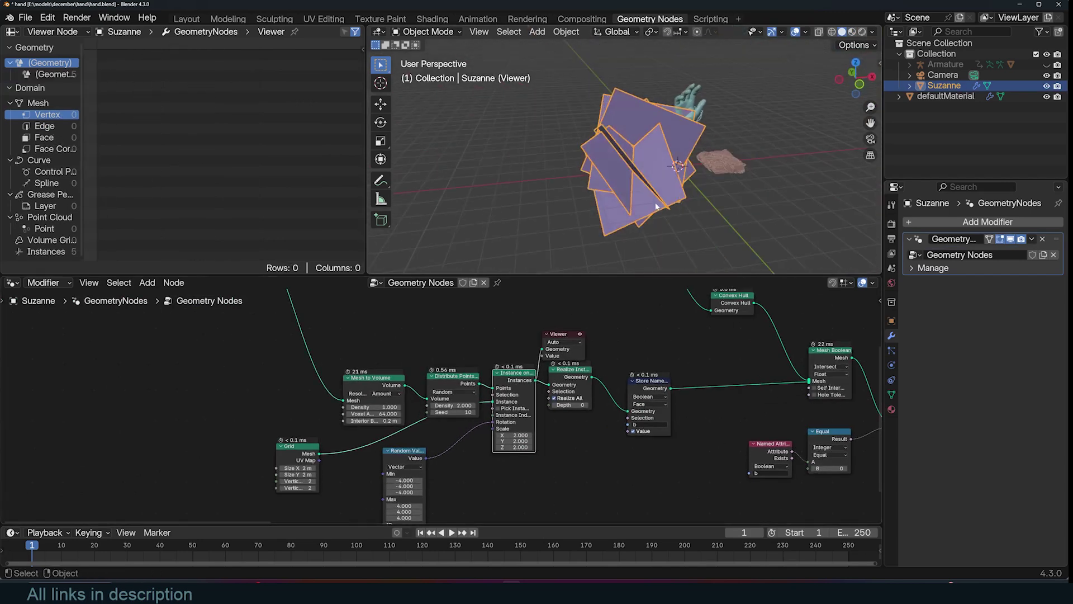
- Preview the Realize Instances, Store Named Attribute and Mesh Boolean outputs, and inspect the intersected shape from several angles
left_click(579, 373, "ctrl+shift")
middle_click_drag(610, 173, 565, 167)
left_click(659, 384, "ctrl+shift")
left_click(841, 352, "ctrl+shift")
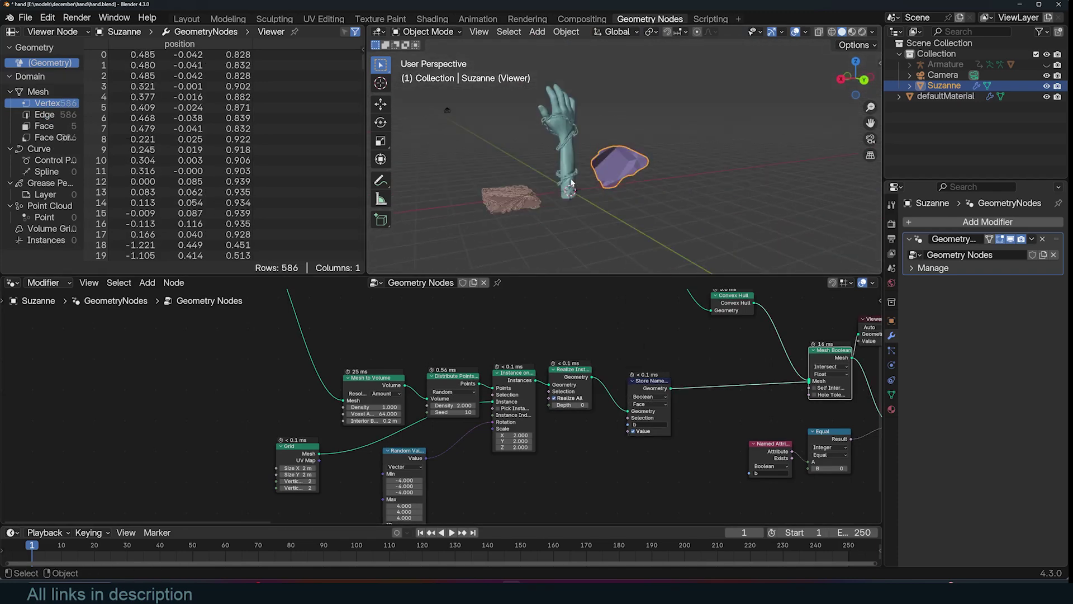
middle_click_drag(805, 190, 581, 178)
scroll(621, 153, "up", 4)
scroll(723, 233, "down", 3)
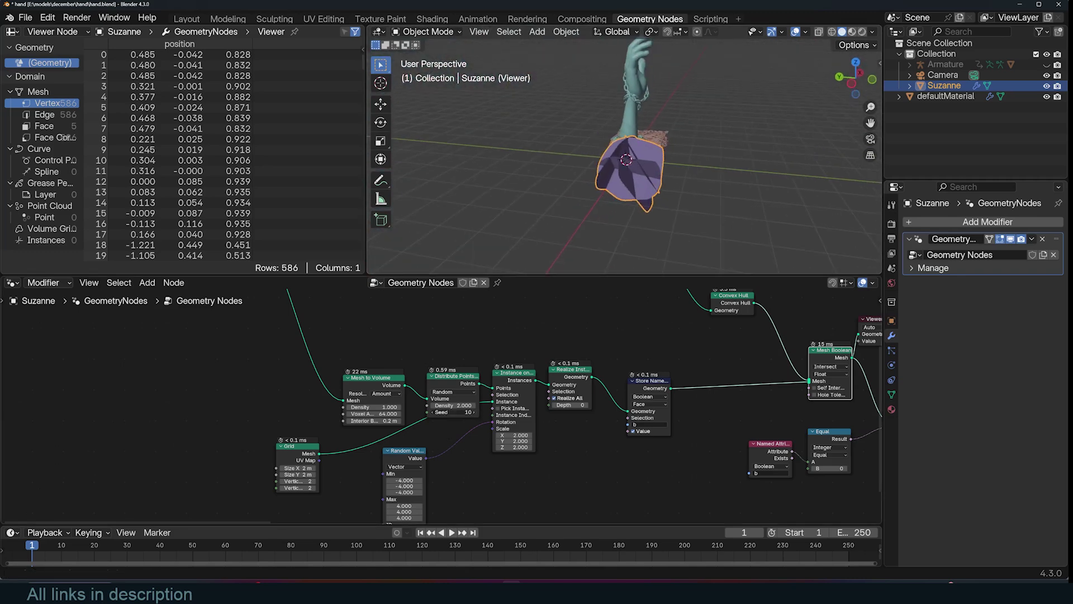
- Try higher Seed values, including 14, on the monkey head's Distribute Points in Volume node while previewing the boolean result
left_click(473, 412)
left_click(473, 412)
left_click(473, 412)
left_click(473, 412)
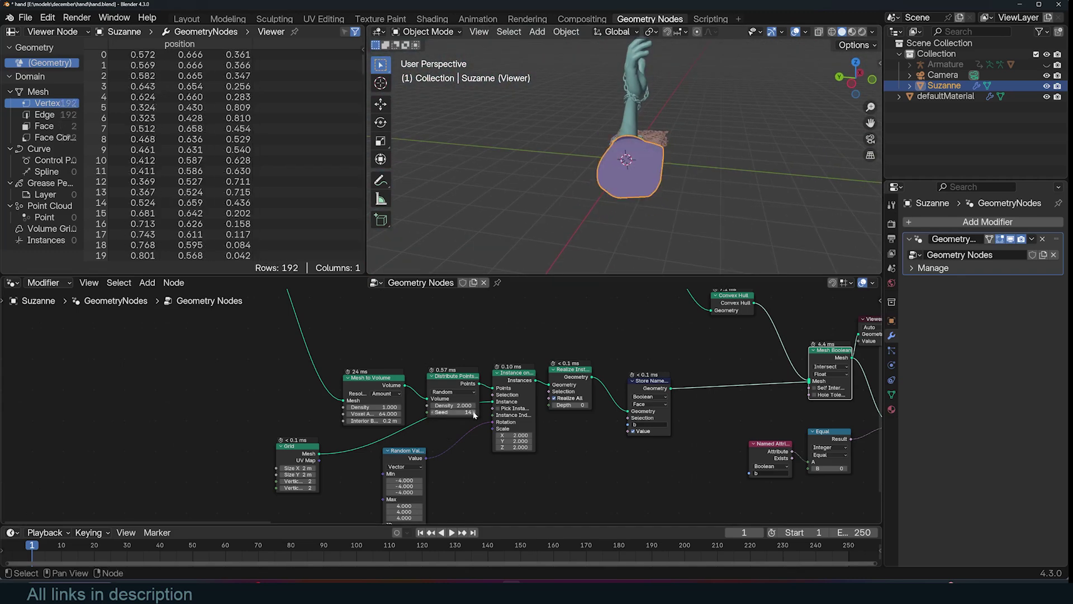
left_click(473, 412)
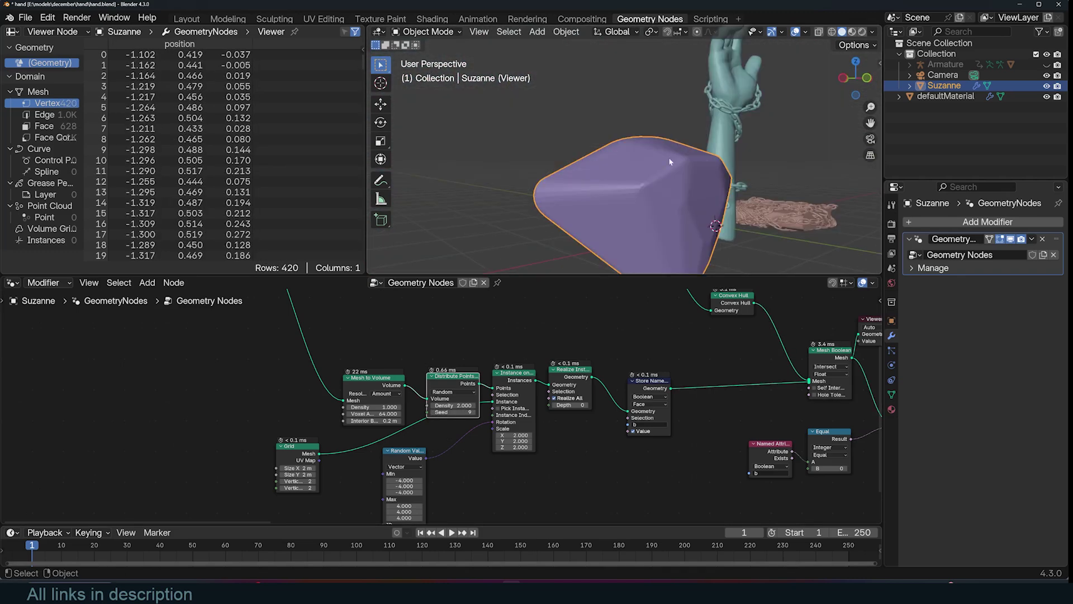
middle_click_drag(669, 158, 822, 167)
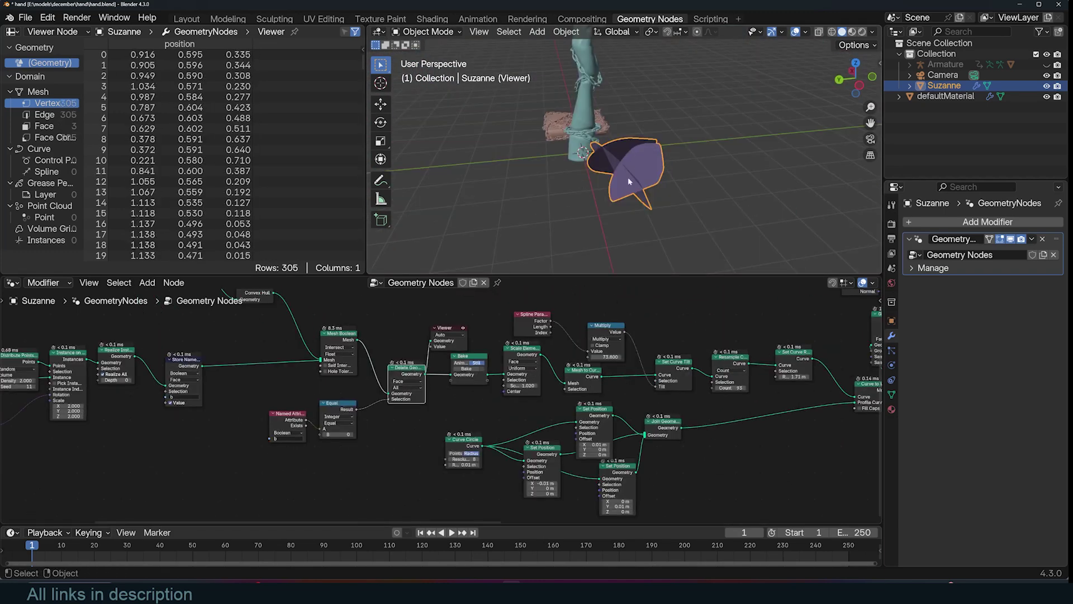
- Inspect the remaining intersection faces and preview the Scale Elements and Mesh to Curve outputs
middle_click_drag(629, 182, 682, 155)
left_click(510, 359, "ctrl+shift")
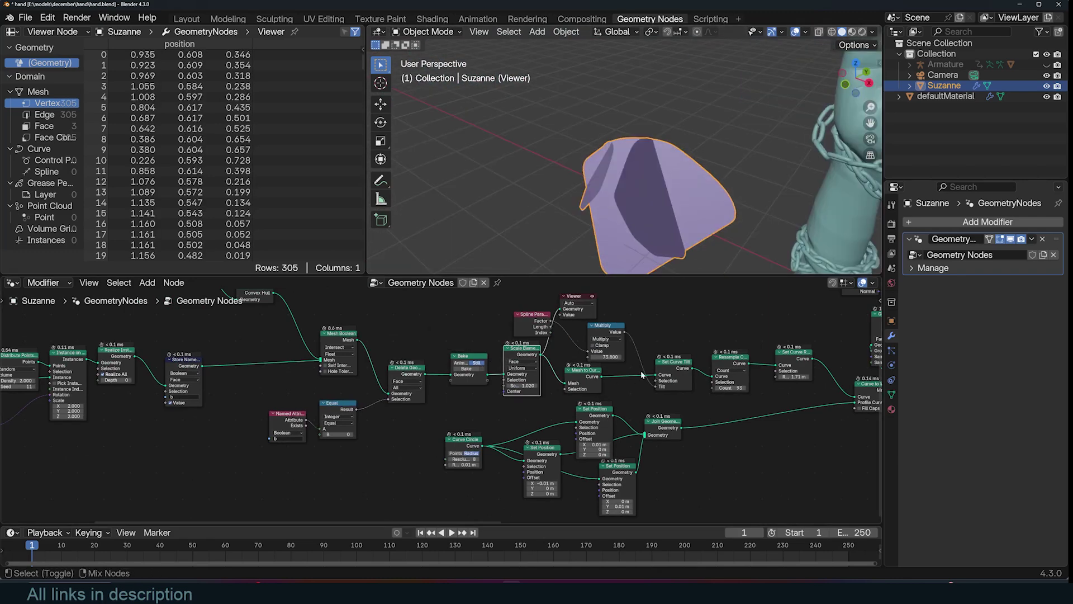
left_click(594, 378, "ctrl+shift")
middle_click_drag(606, 151, 661, 149)
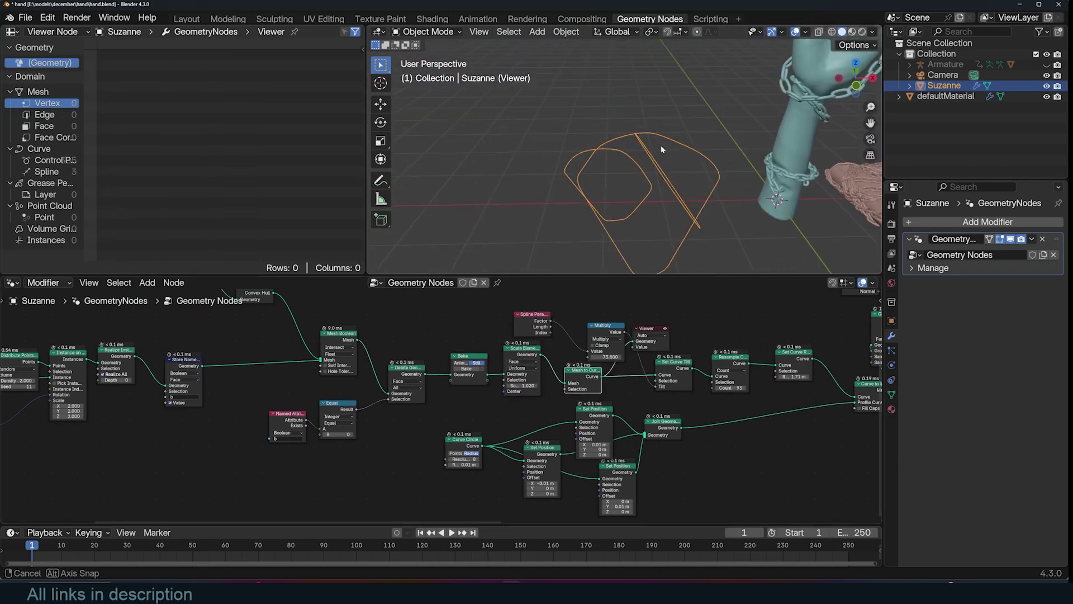
- Bake the intersection geometry with the monkey head's Bake node
left_click(469, 369)
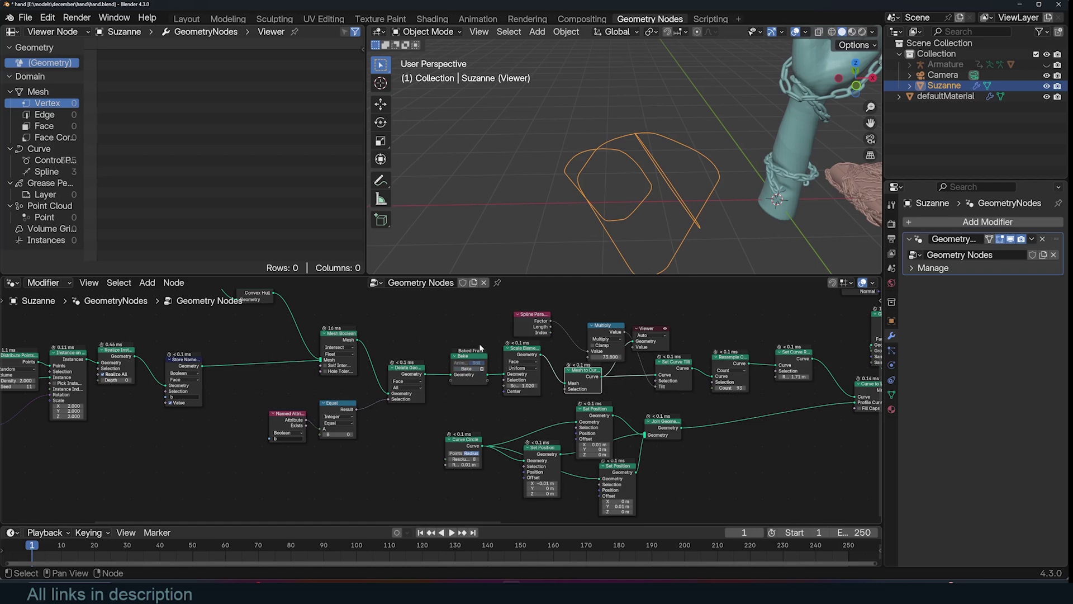
middle_click_drag(721, 134, 660, 125)
- Preview the Resample Curve, Set Curve Radius and Curve to Mesh outputs, and inspect the resulting rope loops
middle_click_drag(700, 362, 513, 367)
left_click(540, 373, "ctrl+shift")
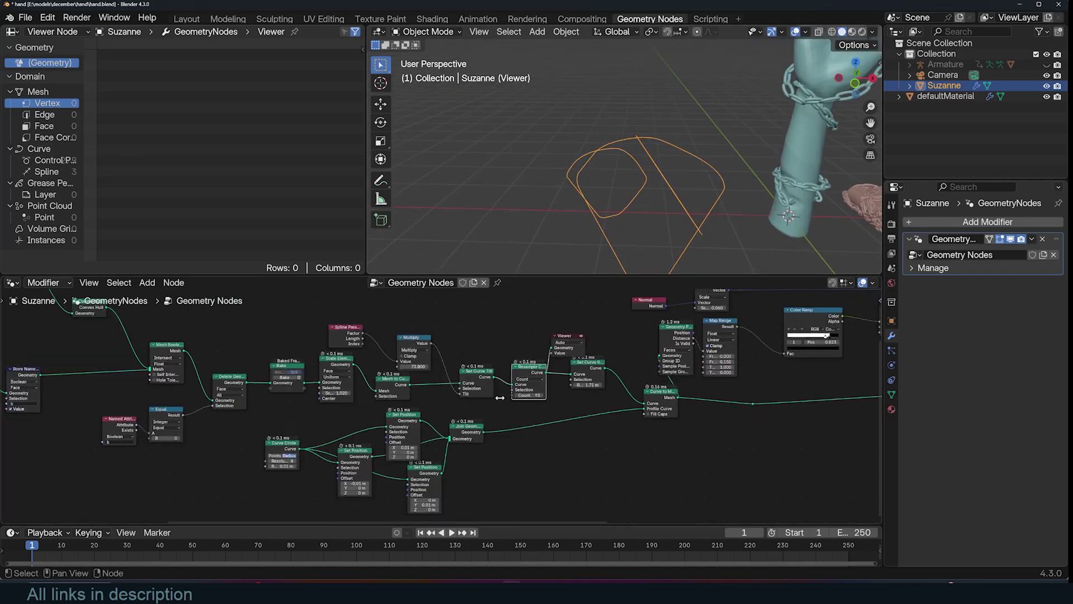
left_click(585, 365, "ctrl+shift")
left_click(661, 399, "ctrl+shift")
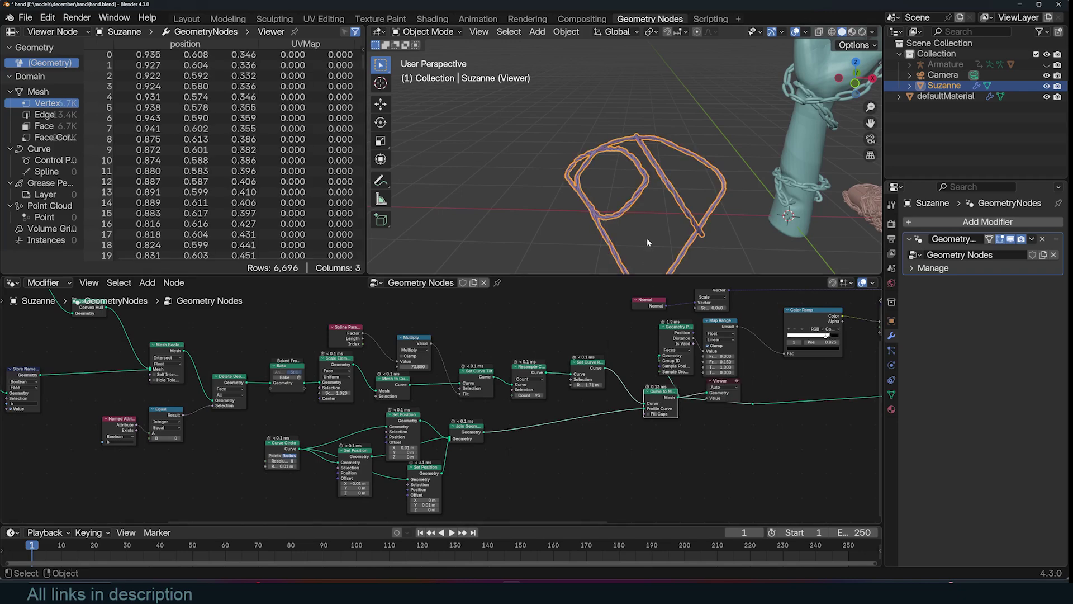
middle_click_drag(646, 240, 589, 233)
left_click(590, 233)
scroll(626, 224, "down", 3)
mouse_move(645, 208)
middle_mouse_down()
mouse_move(624, 219)
mouse_move(658, 209)
mouse_move(653, 193)
mouse_move(553, 194)
mouse_move(648, 191)
middle_mouse_up()
- Preview the final Join Geometry output and examine the ropes around the monkey head up close
scroll(806, 366, "down", 3)
middle_click_drag(805, 366, 513, 400)
left_click(724, 395, "ctrl+shift")
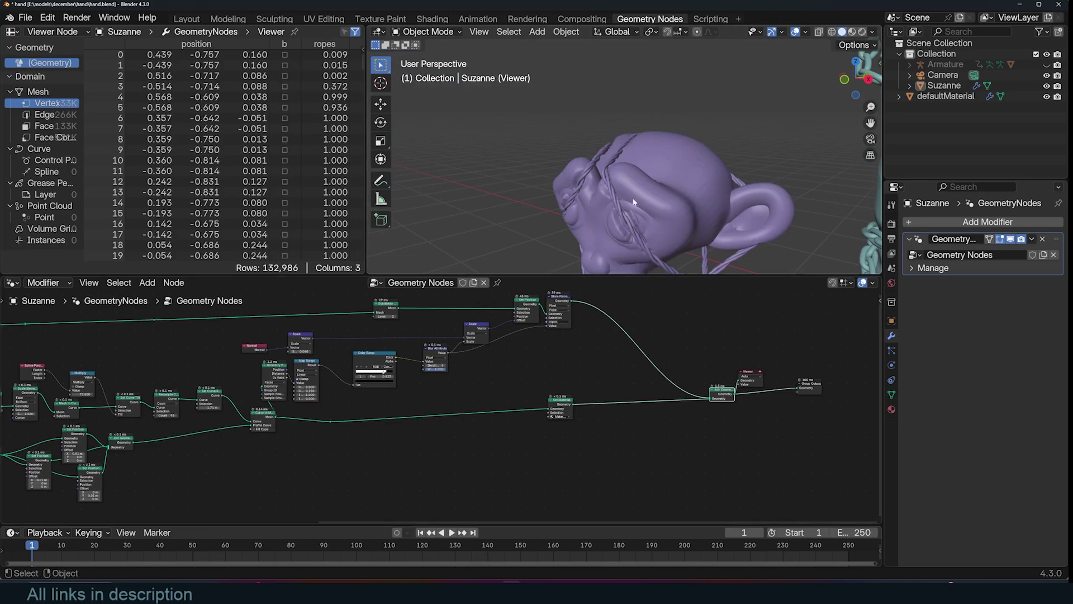
middle_click_drag(481, 178, 586, 172)
scroll(675, 163, "up", 2)
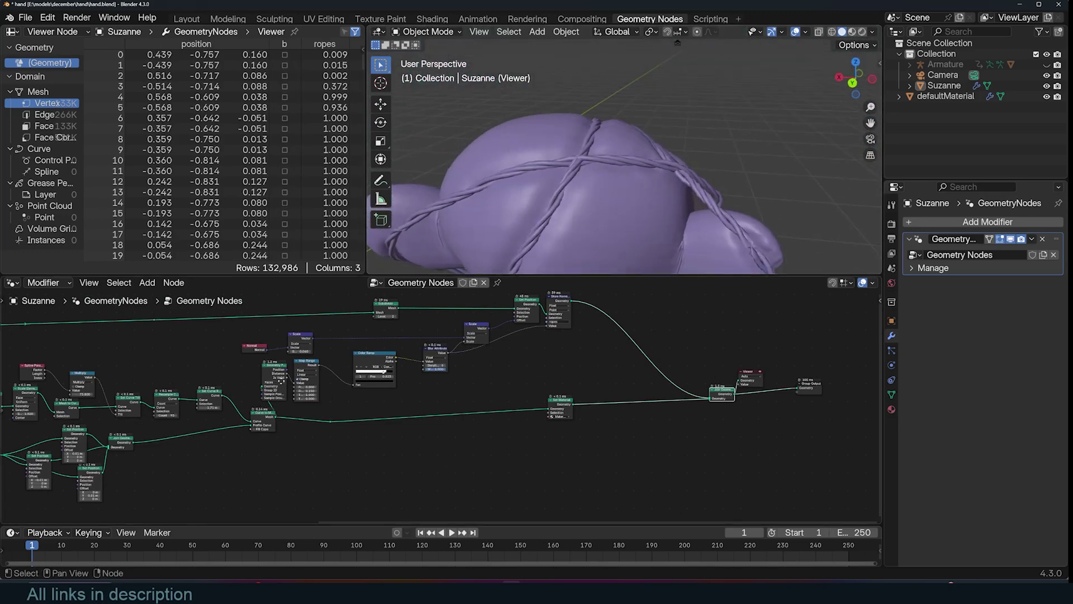
- Preview the Geometry Proximity distance output on the monkey head and examine the falloff around the ropes
scroll(283, 381, "up", 2)
middle_click_drag(283, 380, 408, 382)
left_click(397, 363, "ctrl+shift")
left_click(396, 363, "ctrl+shift")
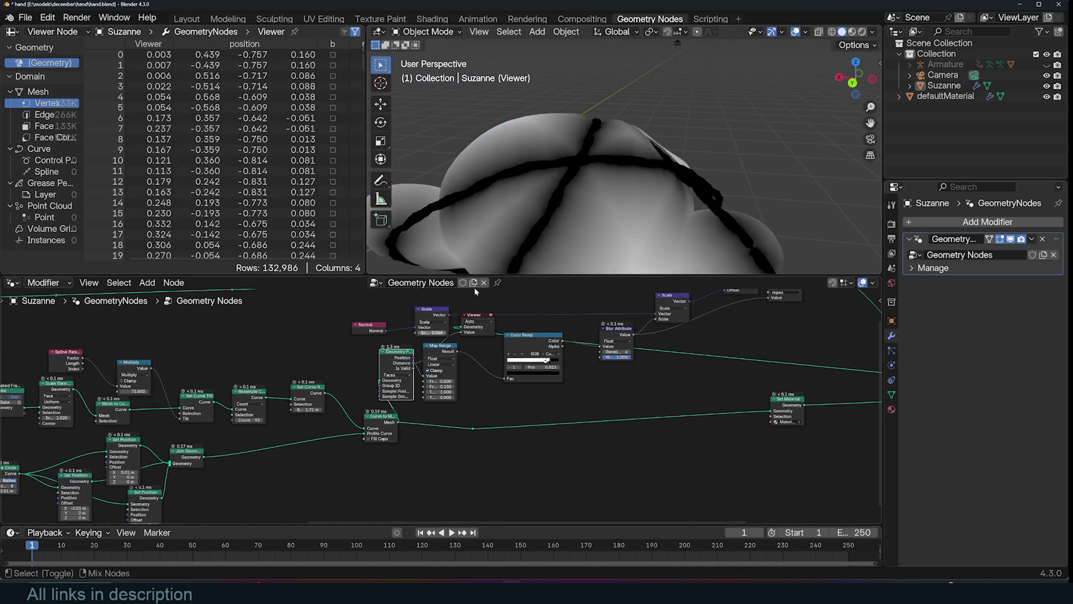
middle_click_drag(560, 197, 528, 148)
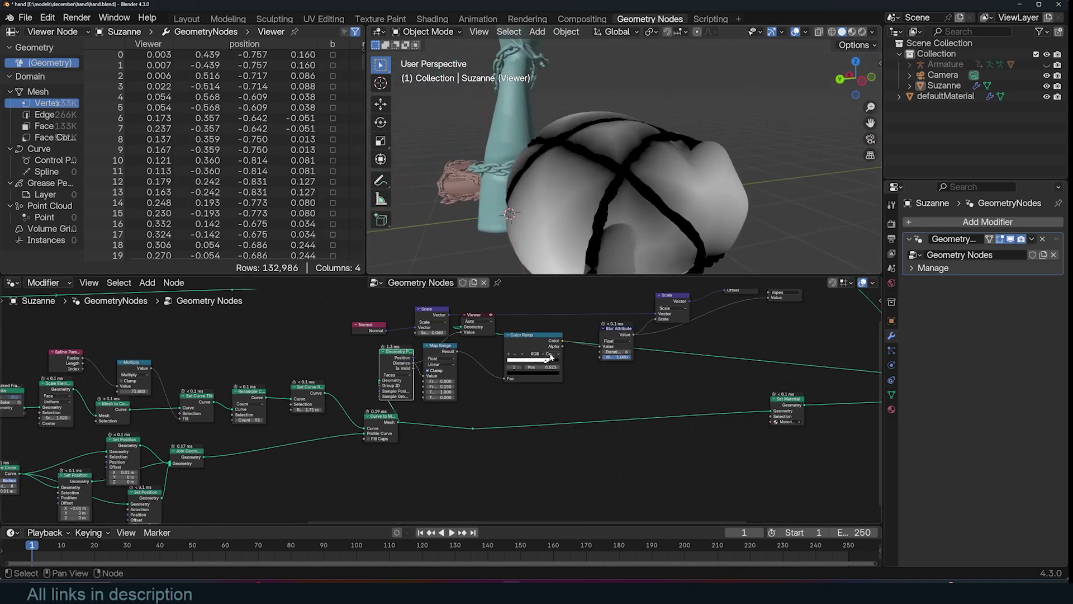
- Preview the Set Position output and set the scale of the Normal vector to 0.070, checking the rope indentation on the head
middle_click_drag(551, 356, 508, 413)
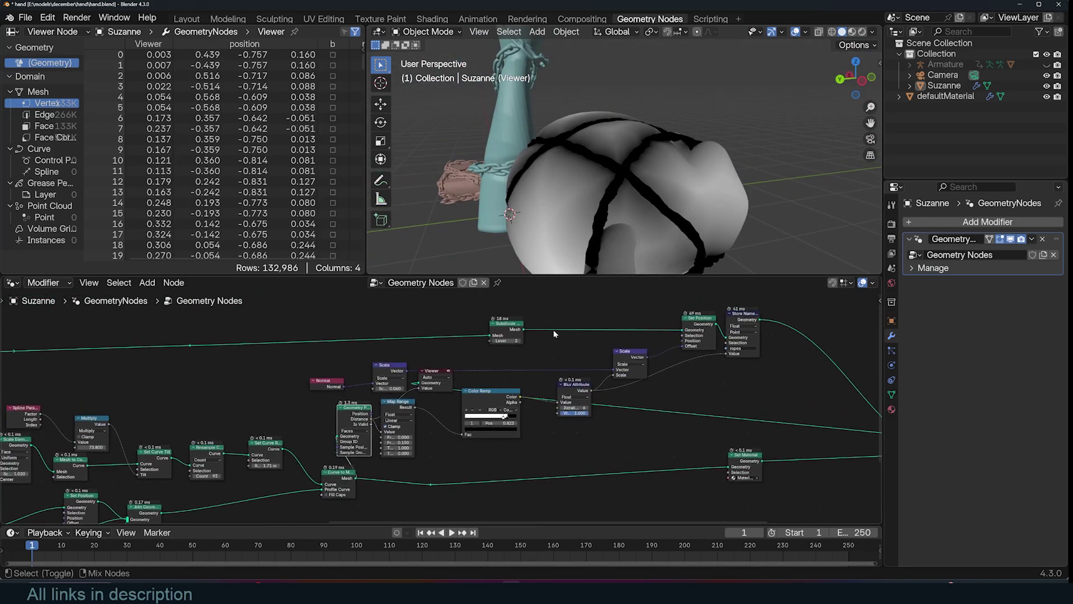
left_click(699, 319, "ctrl+shift")
middle_click_drag(674, 195, 576, 223)
middle_click_drag(669, 357, 653, 401)
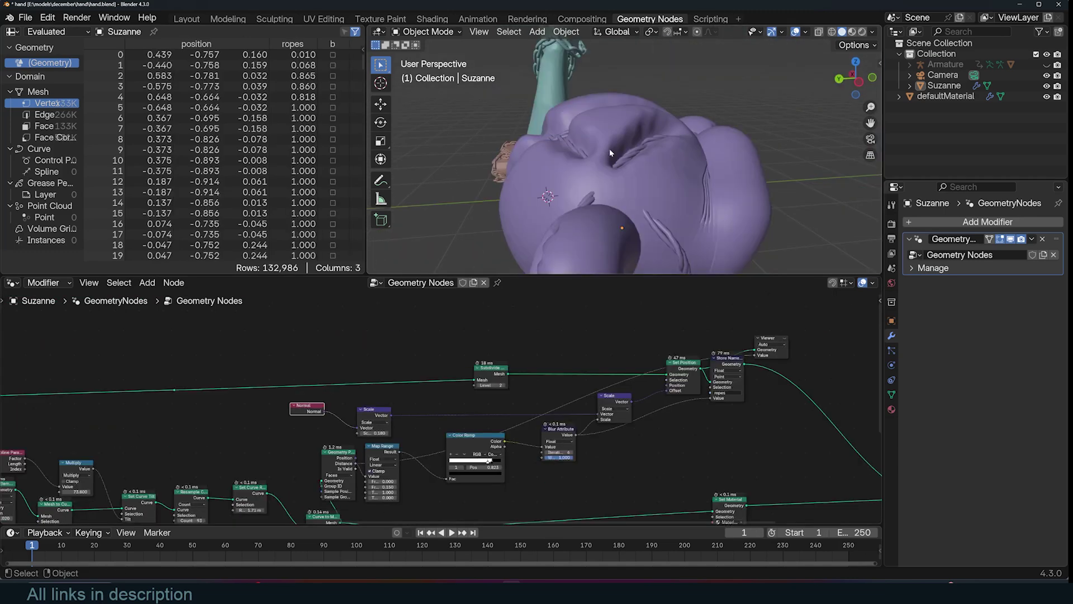
middle_click_drag(610, 152, 640, 159)
left_click_drag(374, 433, 339, 433)
scroll(587, 187, "down", 3)
middle_click_drag(587, 187, 642, 189)
scroll(641, 189, "down", 2)
middle_click_drag(827, 481, 707, 438)
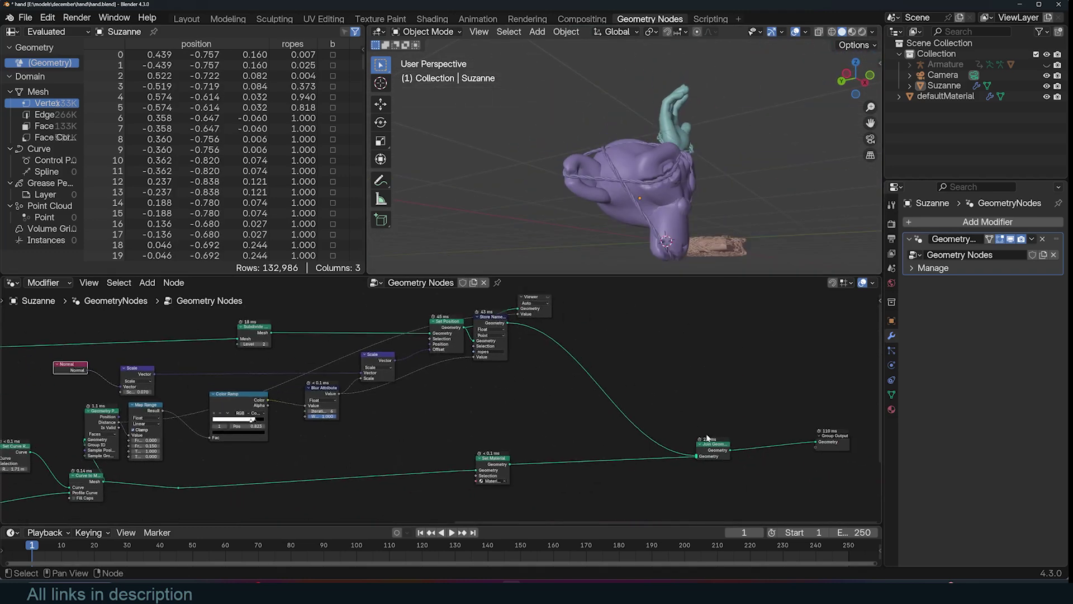
- Preview the Color Ramp and Map Range outputs and inspect the rope mask on the monkey head
middle_click_drag(229, 397, 471, 409)
scroll(445, 410, "up", 3)
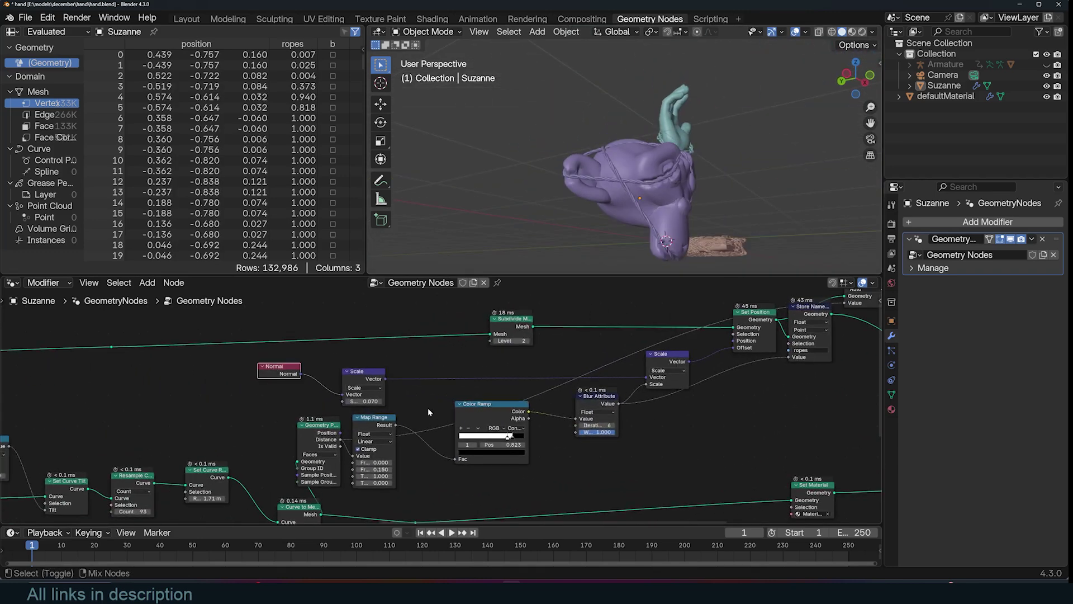
left_click(490, 407, "ctrl+shift")
middle_click_drag(523, 260, 570, 235)
scroll(569, 235, "up", 2)
left_click(381, 422, "ctrl+shift")
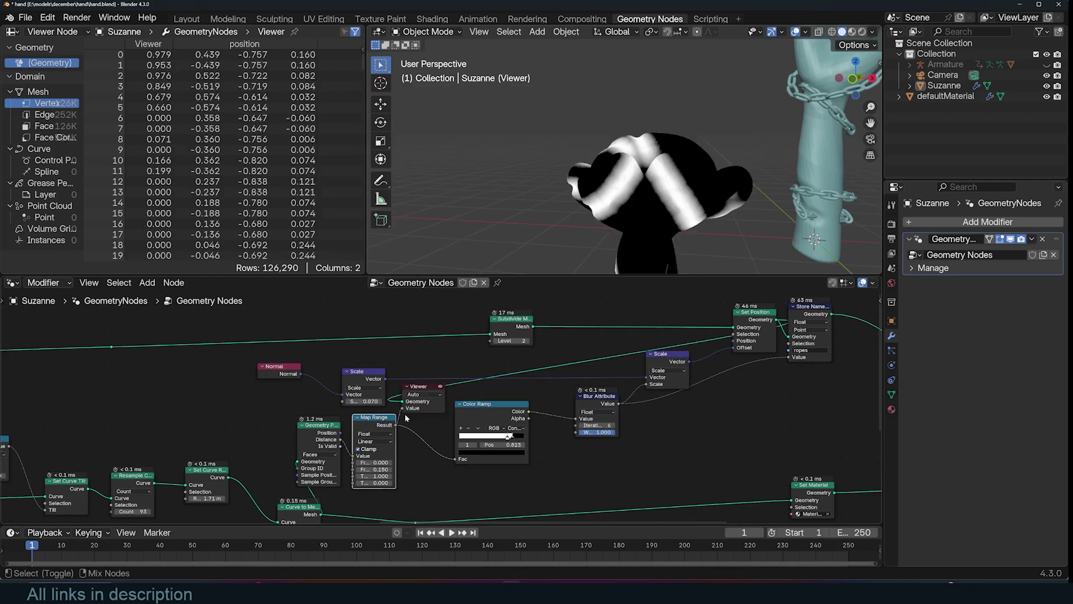
middle_click_drag(617, 163, 656, 343)
scroll(659, 377, "right", 3, "ctrl")
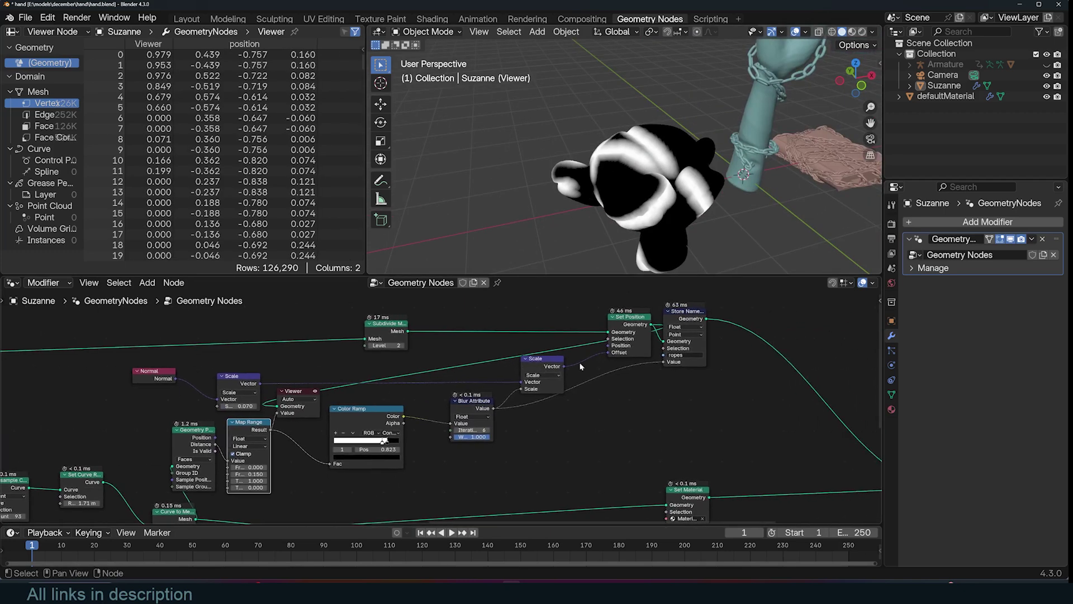
- Preview the Store Named Attribute and final Join Geometry outputs, and disconnect the Map Range value from the Viewer
left_click(686, 322, "ctrl+shift")
middle_click_drag(776, 407, 595, 382)
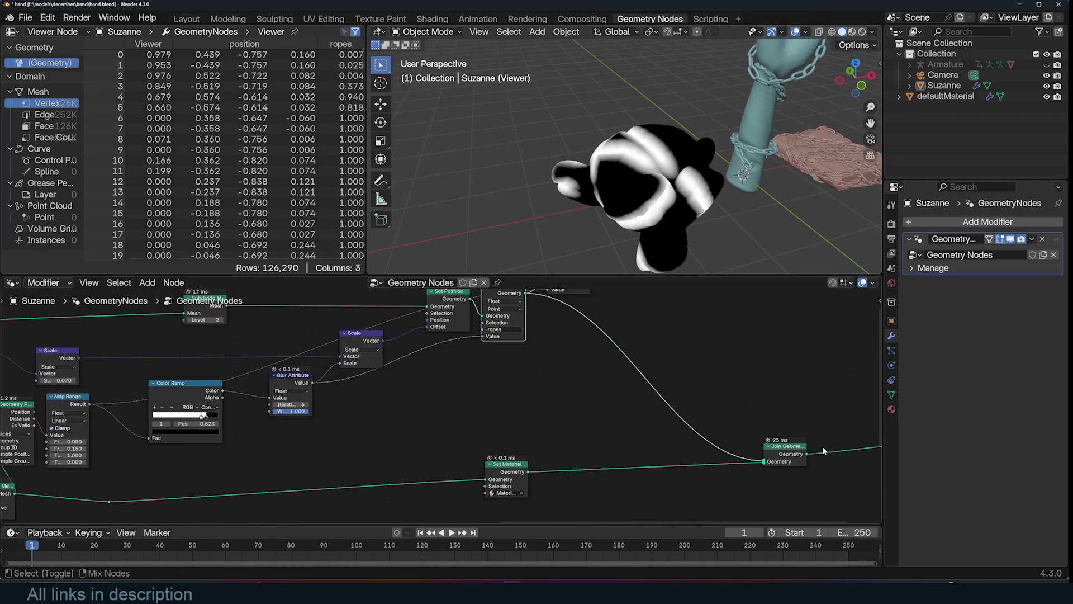
left_click(795, 453, "ctrl+shift")
scroll(788, 446, "down", 4)
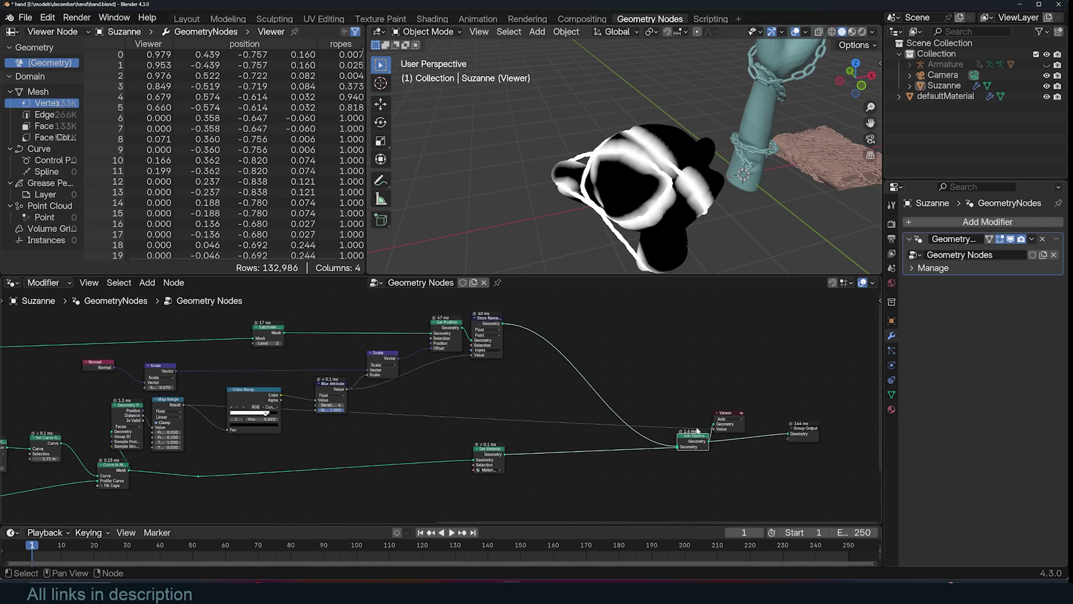
left_click(724, 415)
left_click_drag(714, 430, 677, 419)
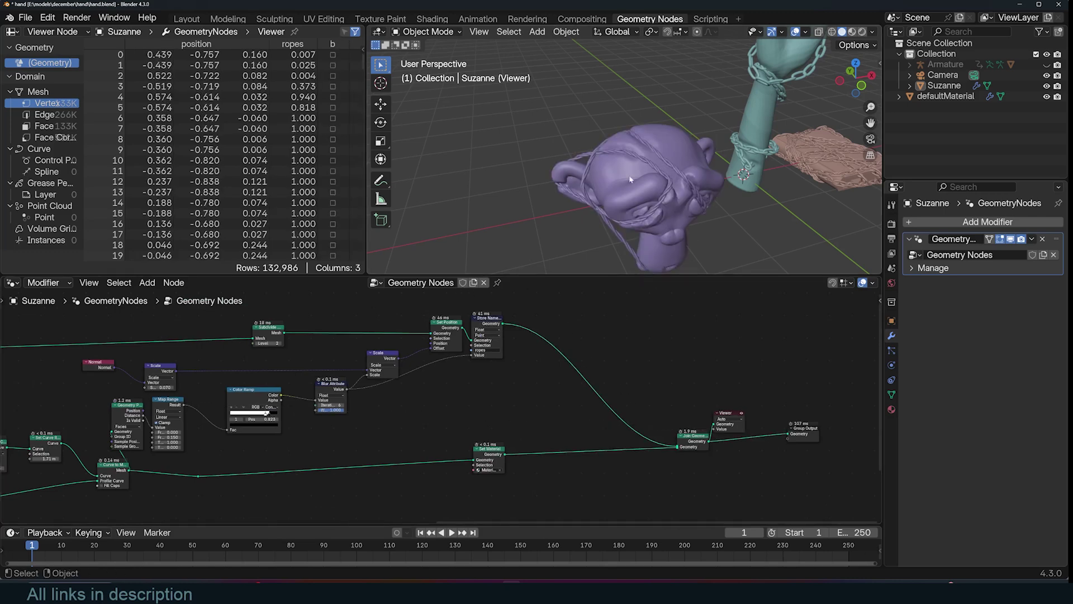
- Open the monkey head's material in the Shader Editor and preview the ropes Attribute output up close
left_click(9, 285)
left_click(84, 379)
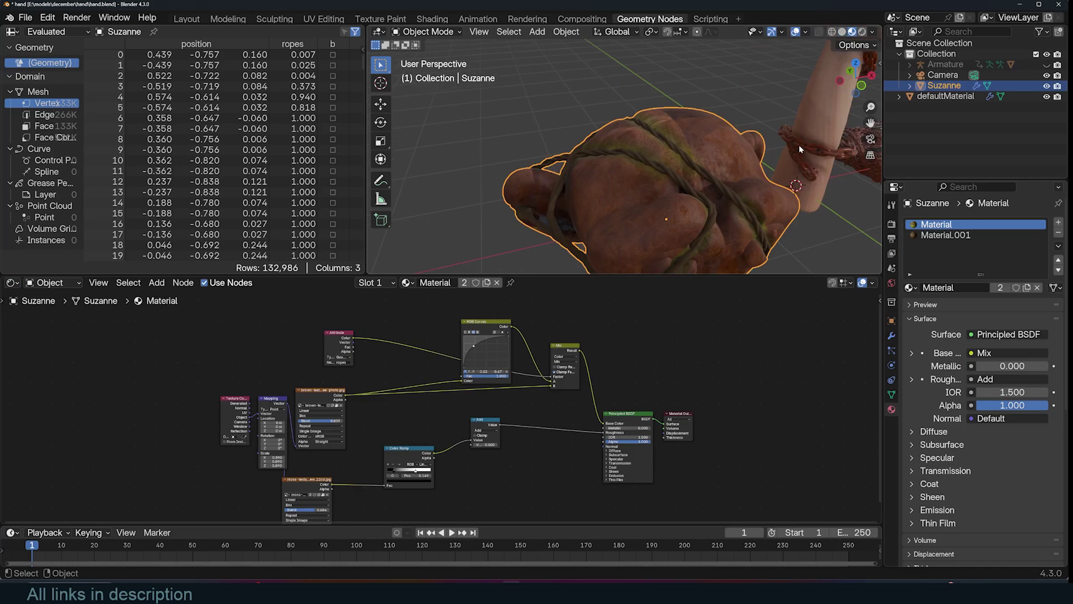
scroll(800, 150, "down", 3)
key("alt+a")
scroll(550, 349, "up", 2)
left_click(286, 308, "ctrl+shift")
scroll(664, 193, "up", 6)
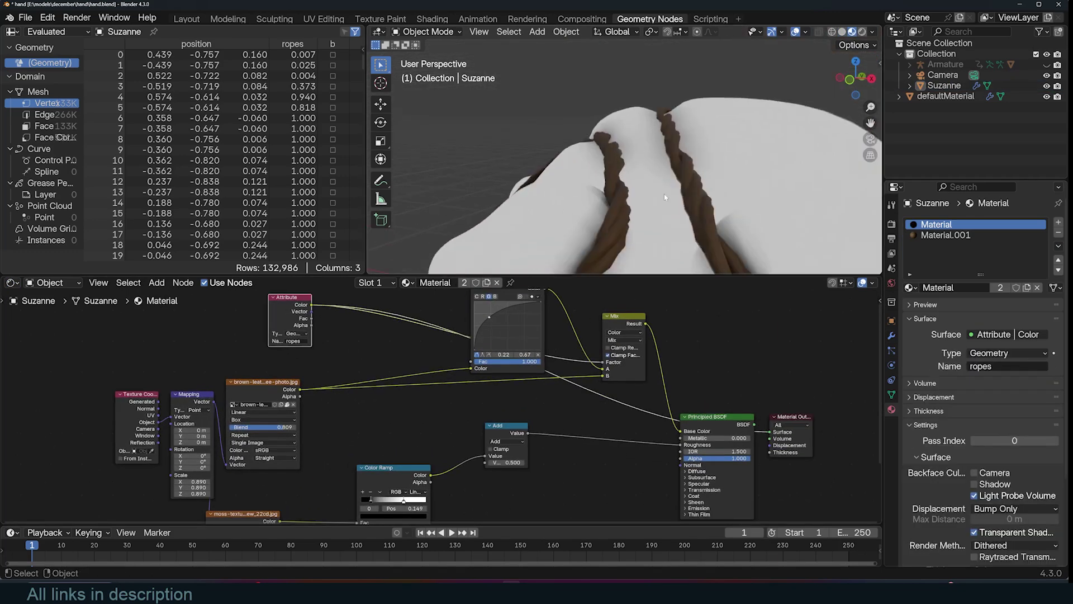
middle_click_drag(665, 194, 702, 182)
scroll(608, 387, "down", 2)
scroll(608, 390, "up", 2)
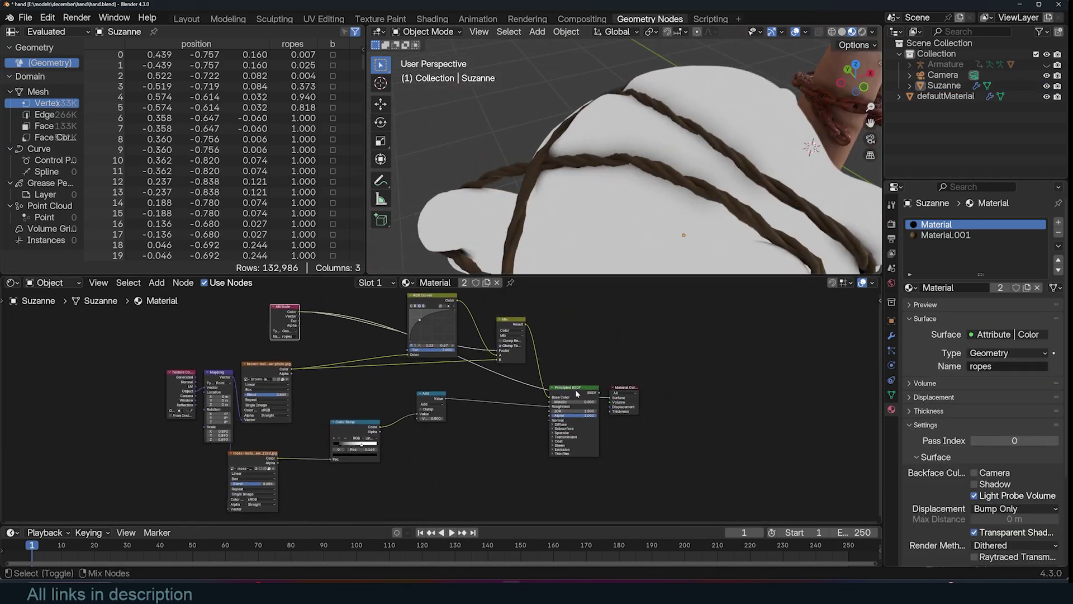
- Preview the Principled BSDF and Mix outputs and examine the coloring around the ropes
left_click(580, 390, "ctrl+shift")
middle_click_drag(668, 123, 737, 155)
left_click(541, 326)
left_click(540, 326, "ctrl+shift")
scroll(611, 187, "up", 4)
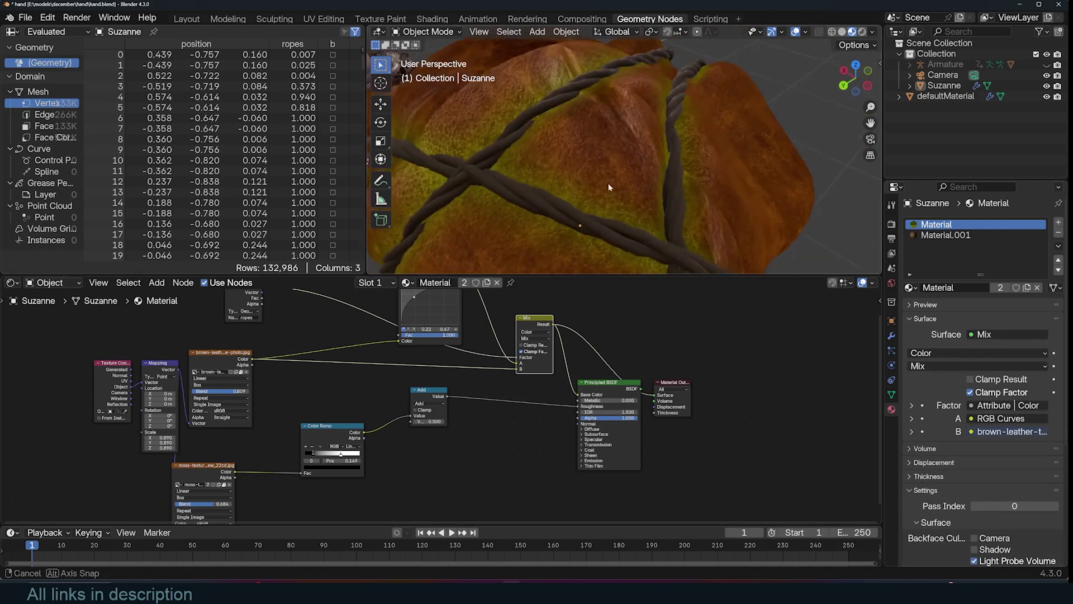
middle_click_drag(611, 187, 599, 240)
scroll(475, 407, "down", 1)
- Preview the brown leather image texture and the RGB Curves color, shifting the RGB Curves node slightly upward
middle_click_drag(475, 407, 599, 386)
left_click(390, 345, "ctrl+shift")
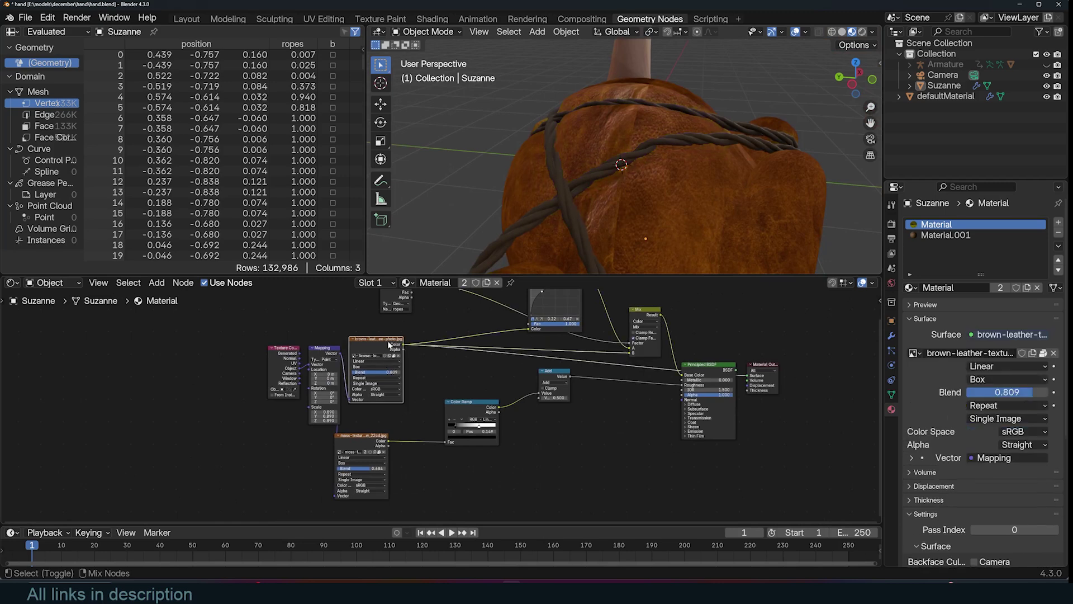
middle_click_drag(424, 375, 433, 439)
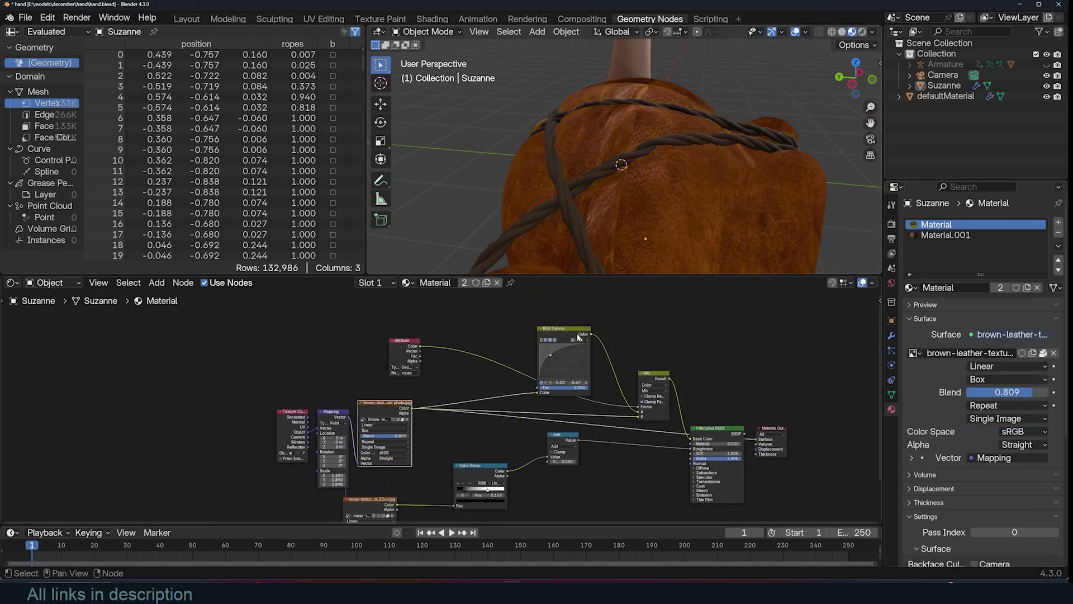
left_click_drag(577, 336, 582, 314)
left_click(582, 314, "ctrl+shift")
middle_click_drag(590, 184, 608, 222)
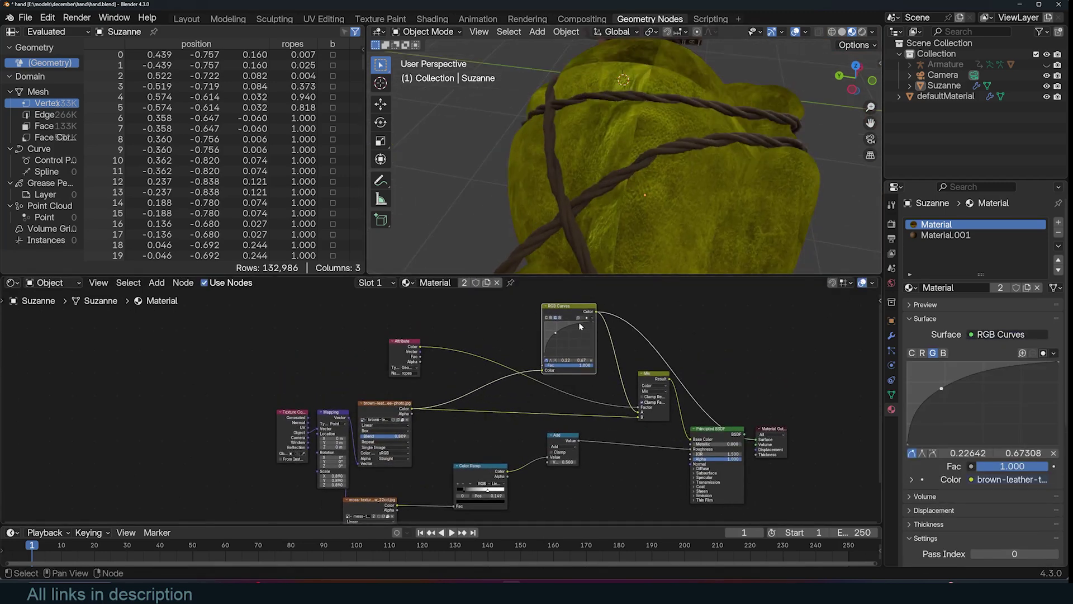
left_click_drag(573, 316, 571, 312)
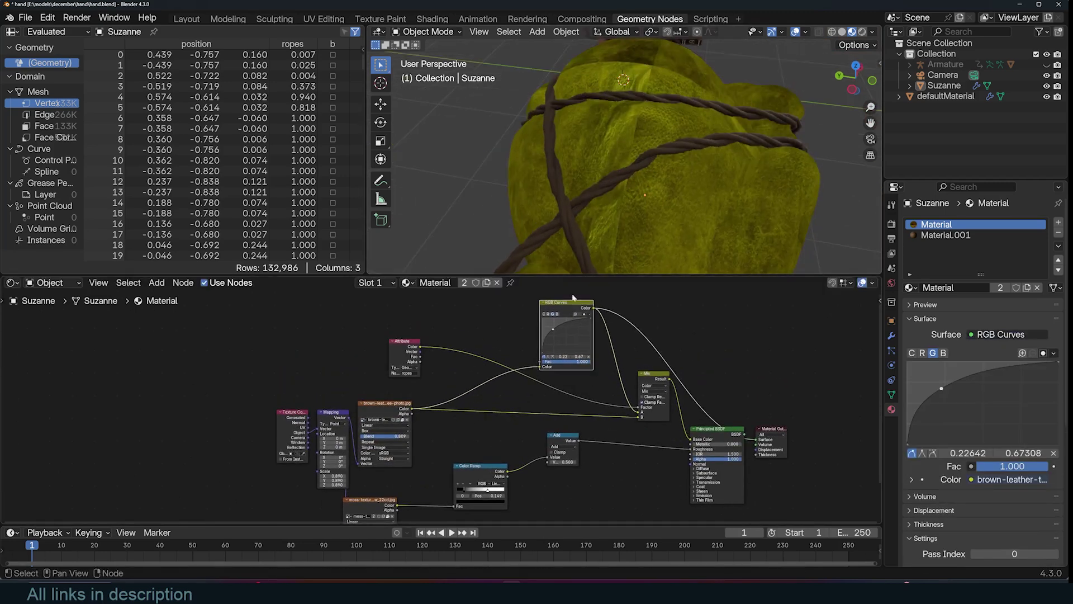
- Preview the Mix result again and reconnect the Principled BSDF to the material output
left_click(665, 380, "ctrl+shift")
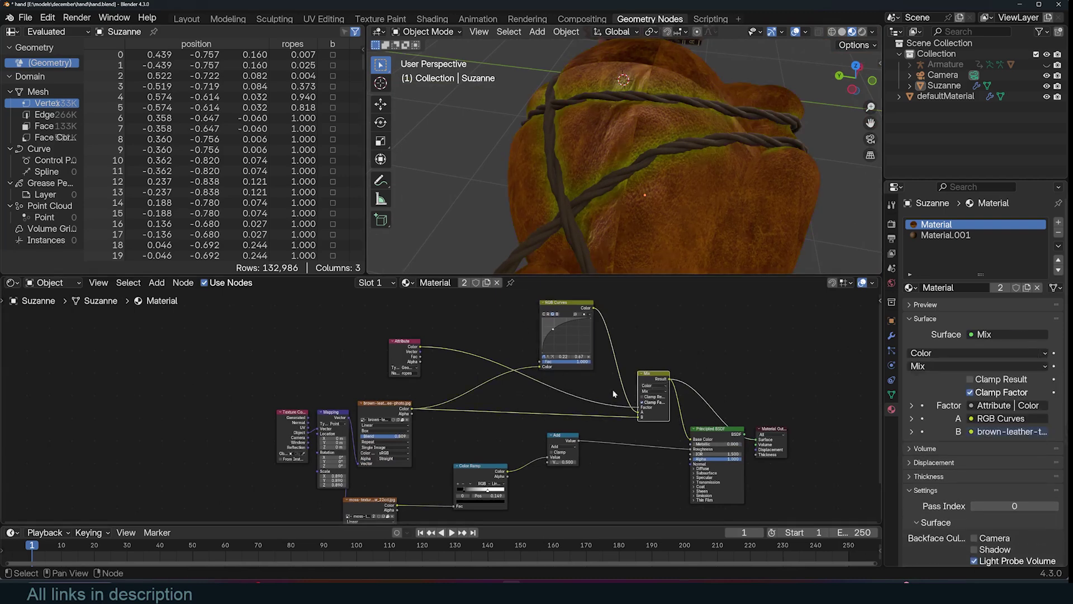
left_click_drag(396, 347, 403, 335)
left_click(719, 437, "ctrl+shift")
middle_click_drag(643, 185, 720, 168)
scroll(720, 169, "down", 4)
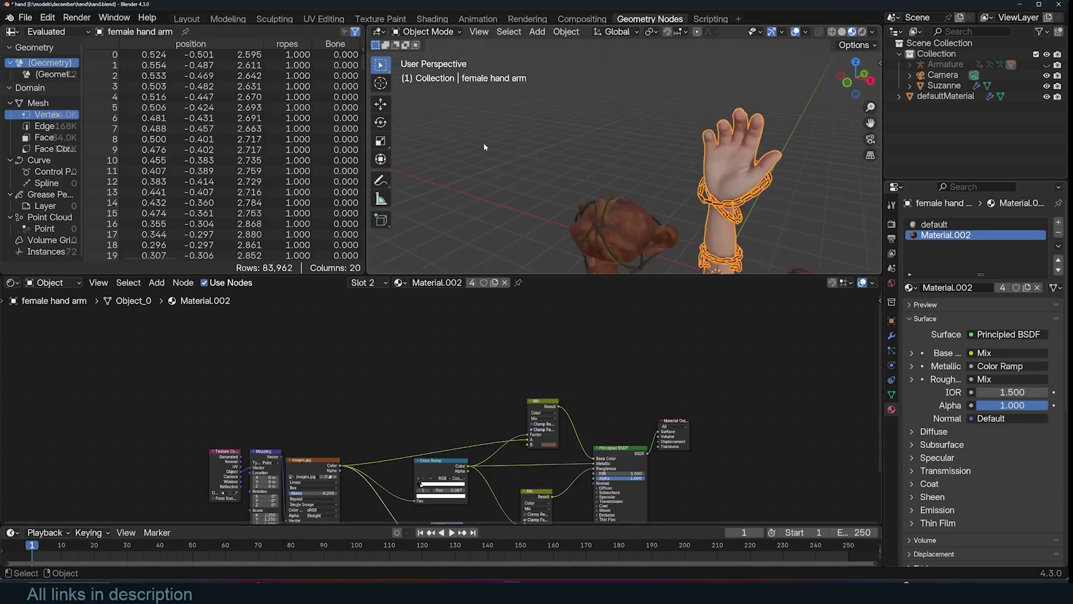
- Focus on the female hand arm and show its Geometry Nodes.002 setup in the node editor
middle_click_drag(484, 143, 738, 212)
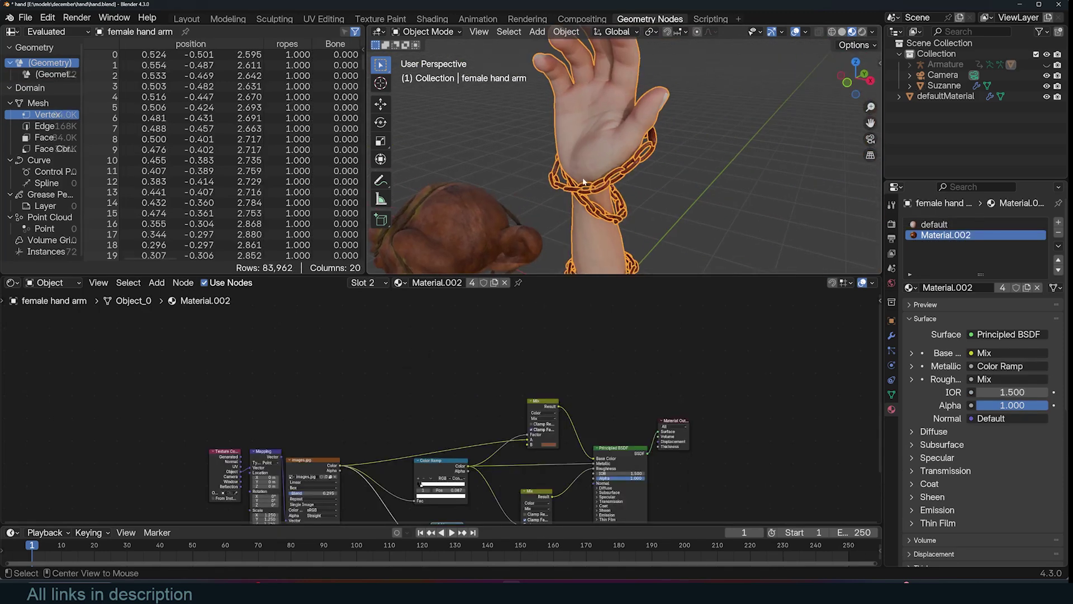
left_click(13, 283)
left_click(56, 364)
scroll(442, 452, "up", 3)
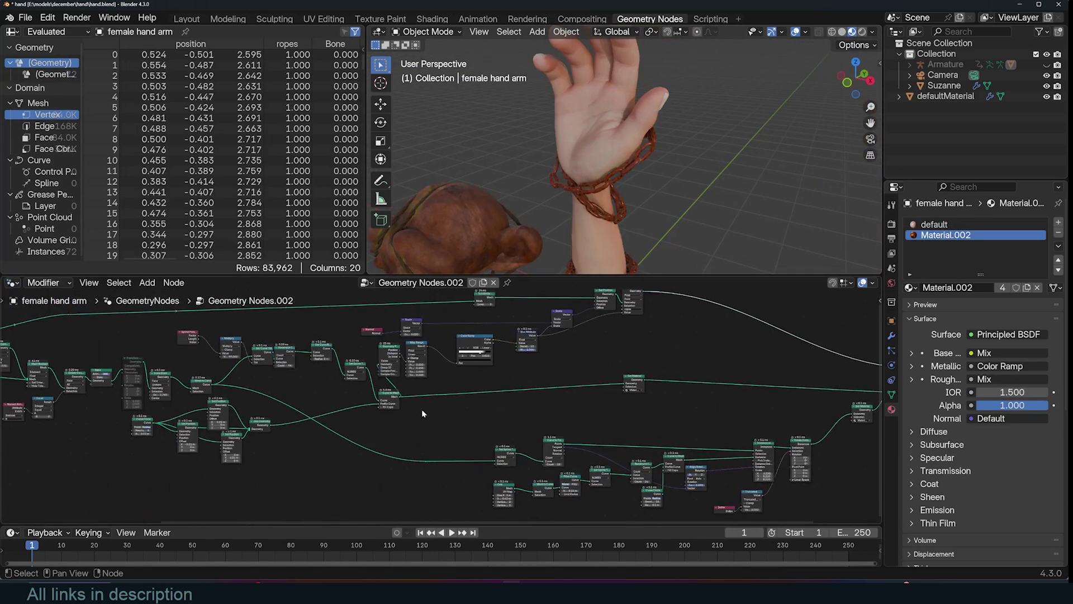
- Preview the arm's Bake output, set the point distribution seed to 3, and bake the intersection geometry
left_click(485, 431, "ctrl+shift")
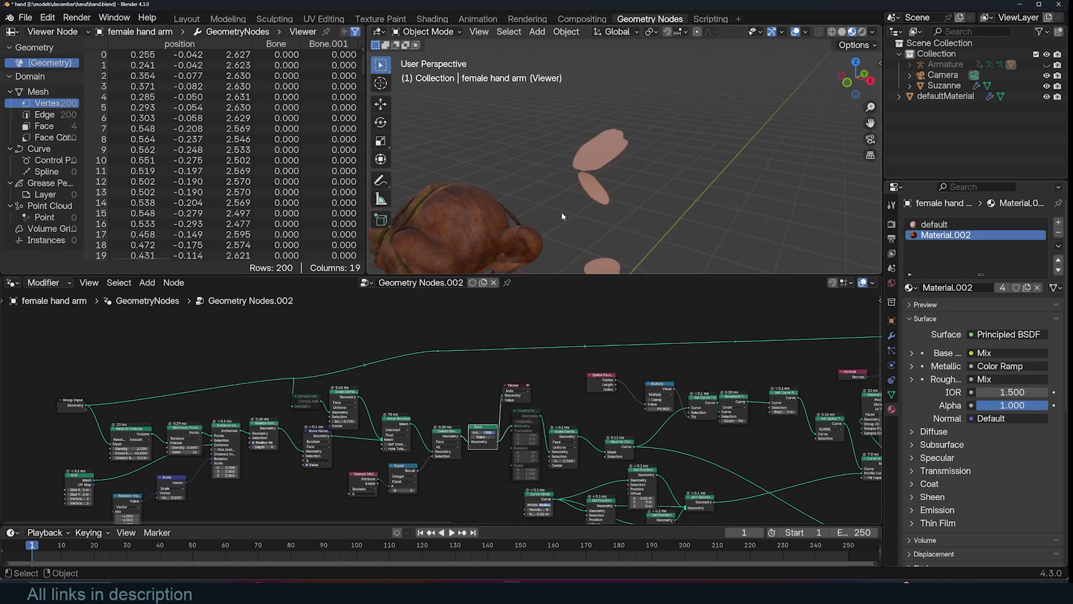
scroll(446, 395, "up", 2)
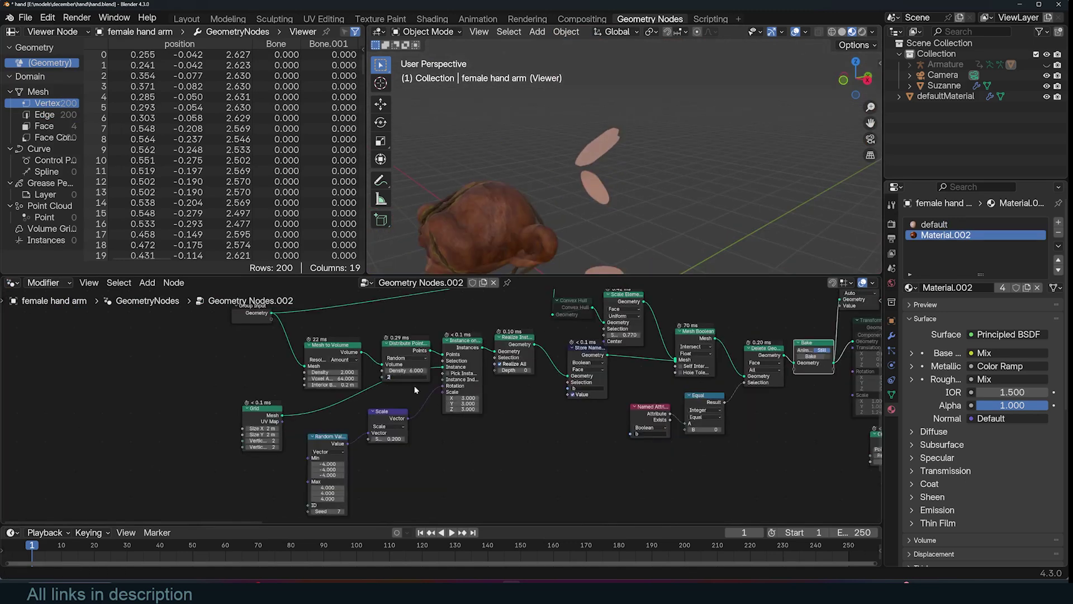
key("Return")
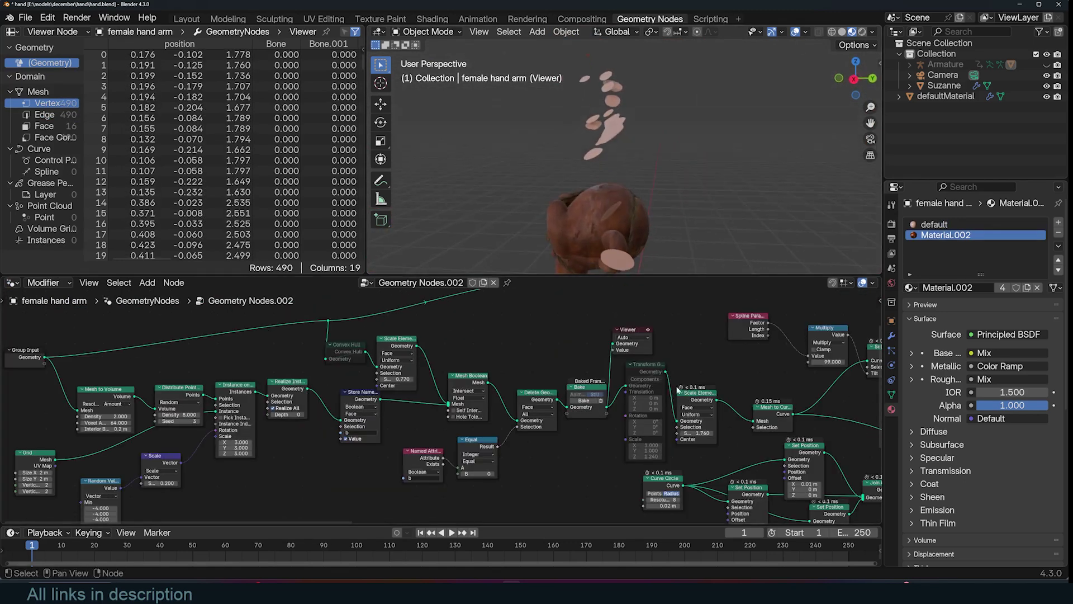
- Preview the arm's Scale Elements and Mesh to Curve outputs and inspect the resulting loops
middle_click_drag(678, 390, 541, 362)
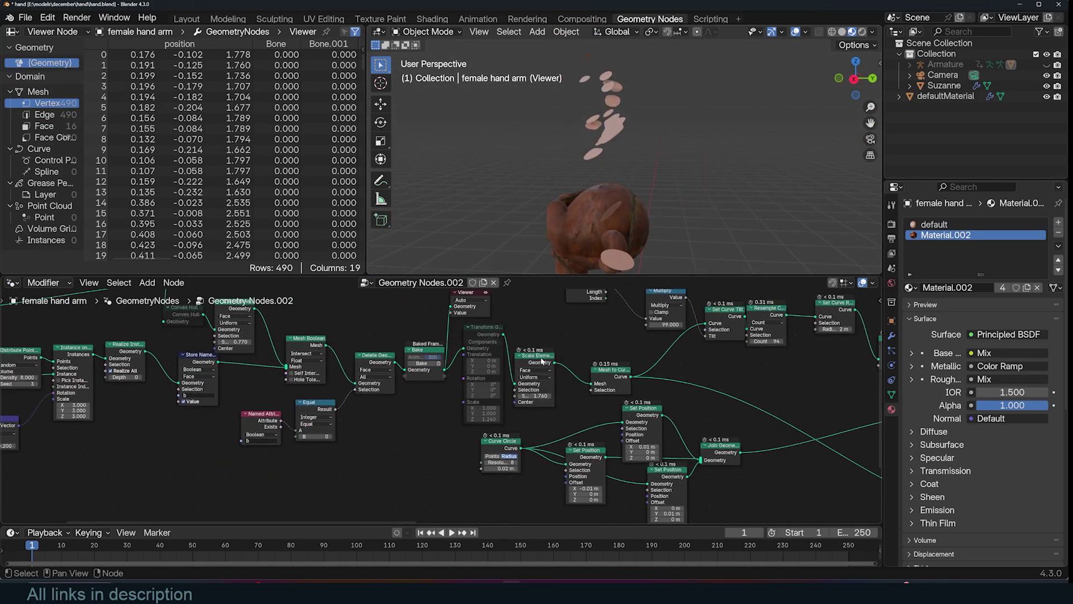
left_click(553, 374, "ctrl+shift")
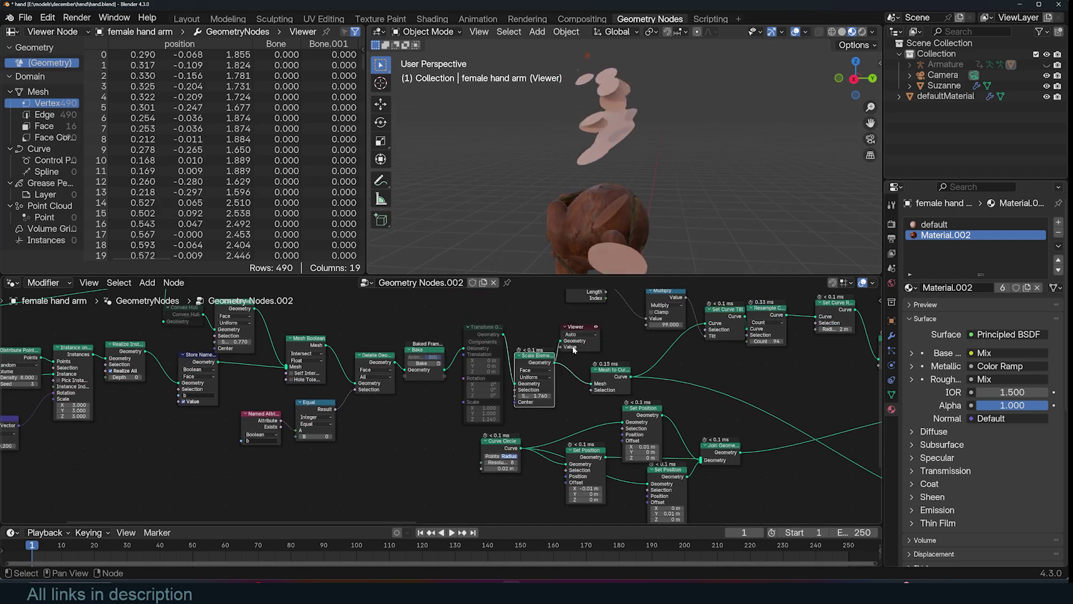
left_click(615, 373, "ctrl+shift")
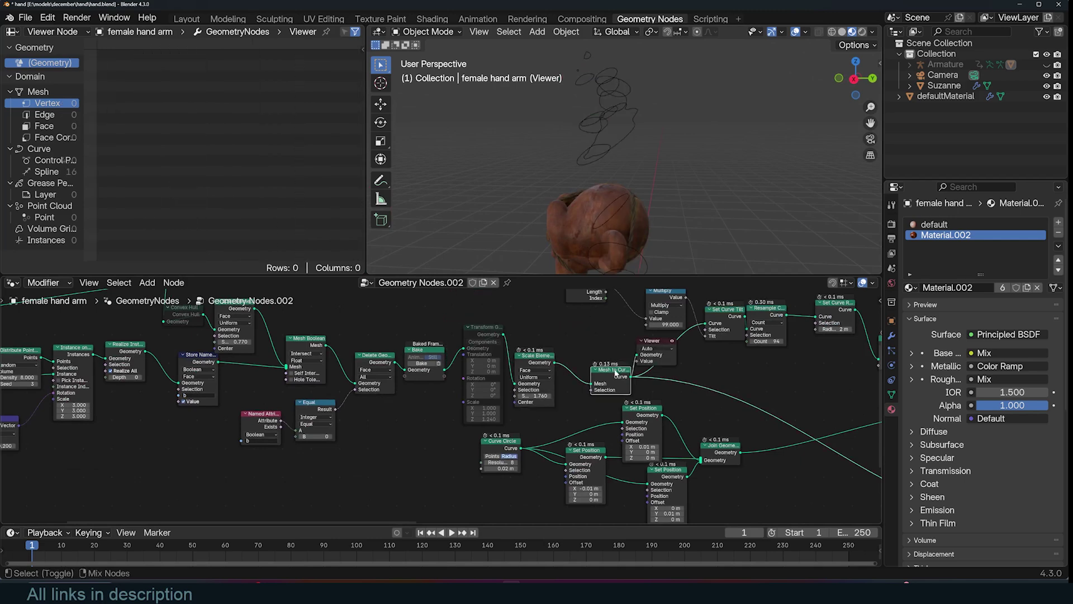
middle_click_drag(612, 198, 684, 208)
left_click(635, 159)
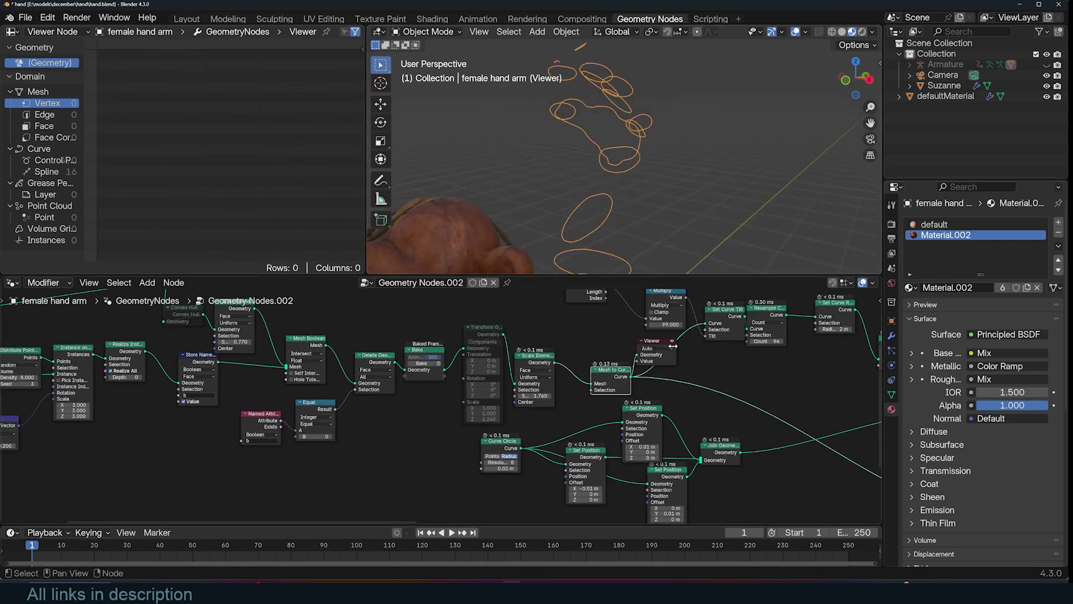
- Preview the arm's Curve to Mesh output and inspect the twisted rope geometry up close
scroll(727, 374, "down", 2)
middle_click_drag(736, 375, 514, 375)
scroll(513, 375, "up", 1)
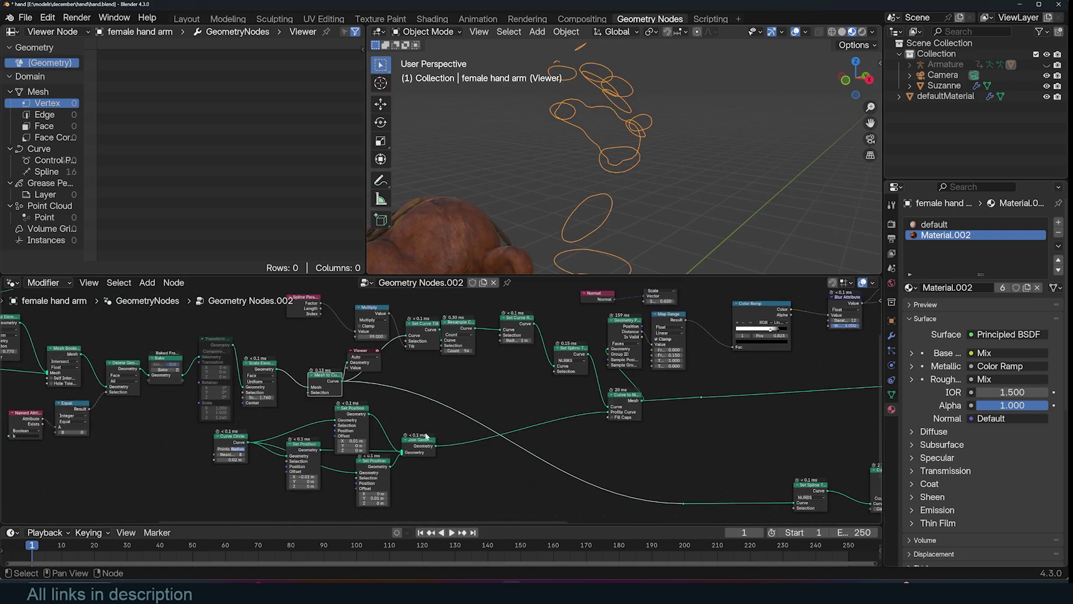
left_click(629, 402, "ctrl+shift")
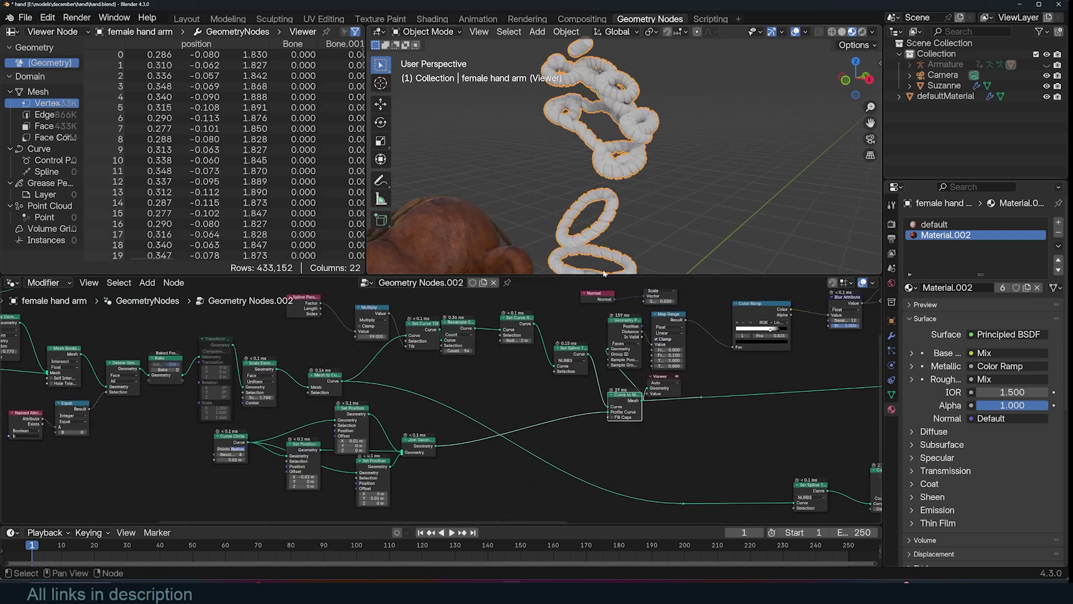
middle_click_drag(626, 168, 597, 117)
scroll(618, 151, "up", 5)
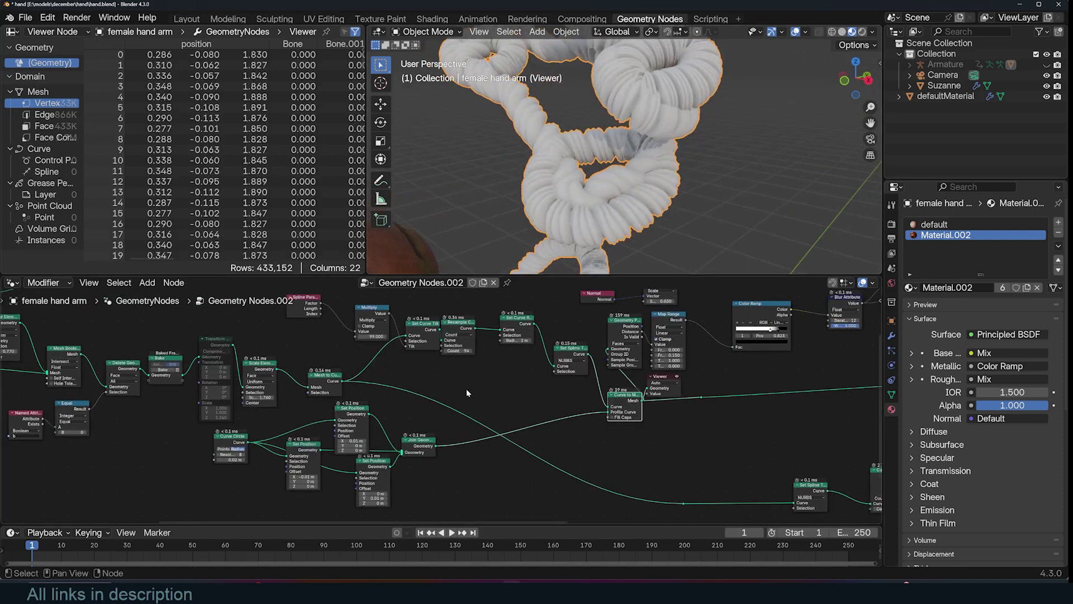
- Set the Resample Curve count to 30 and the Multiply value driving the curve tilt to 30
scroll(535, 420, "up", 4)
middle_click_drag(468, 390, 602, 329)
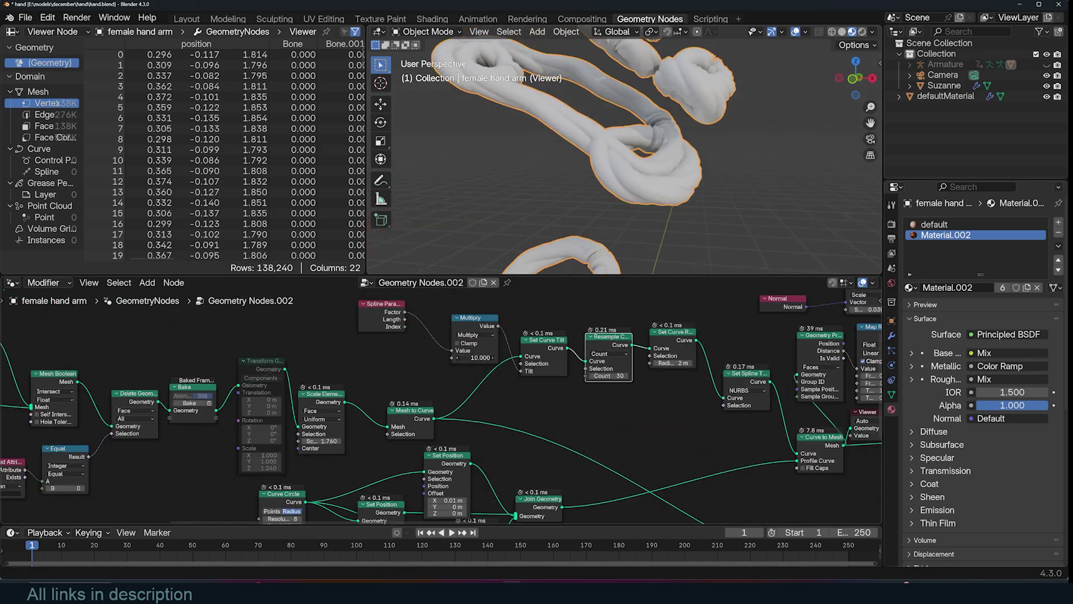
key("Return")
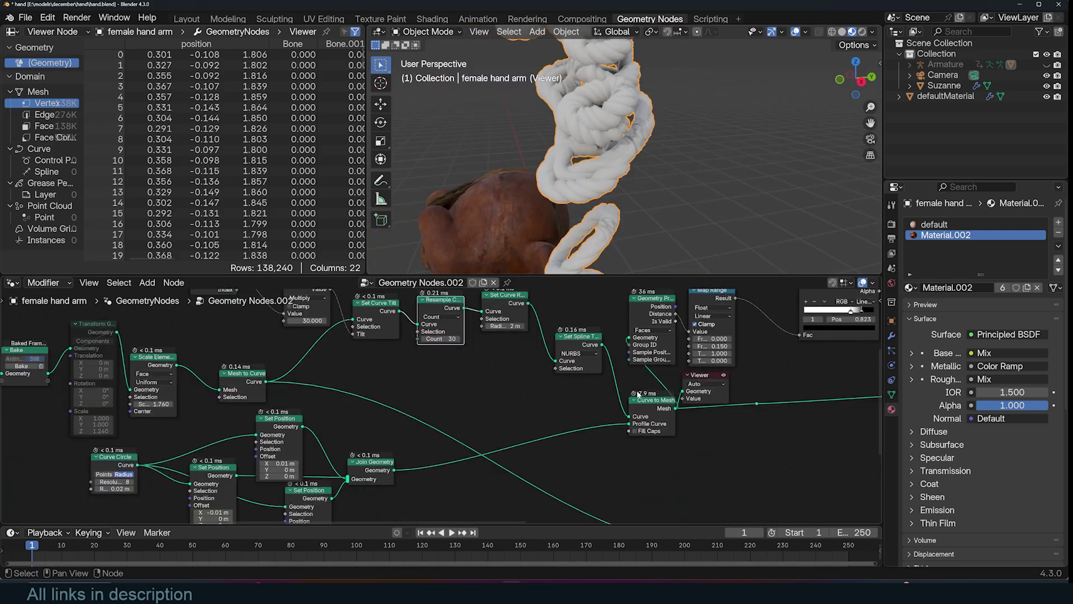
- Preview the arm's final Join Geometry output and switch the Menu Switch from the chains to the ropes
scroll(690, 446, "down", 5)
middle_click_drag(721, 357, 544, 391)
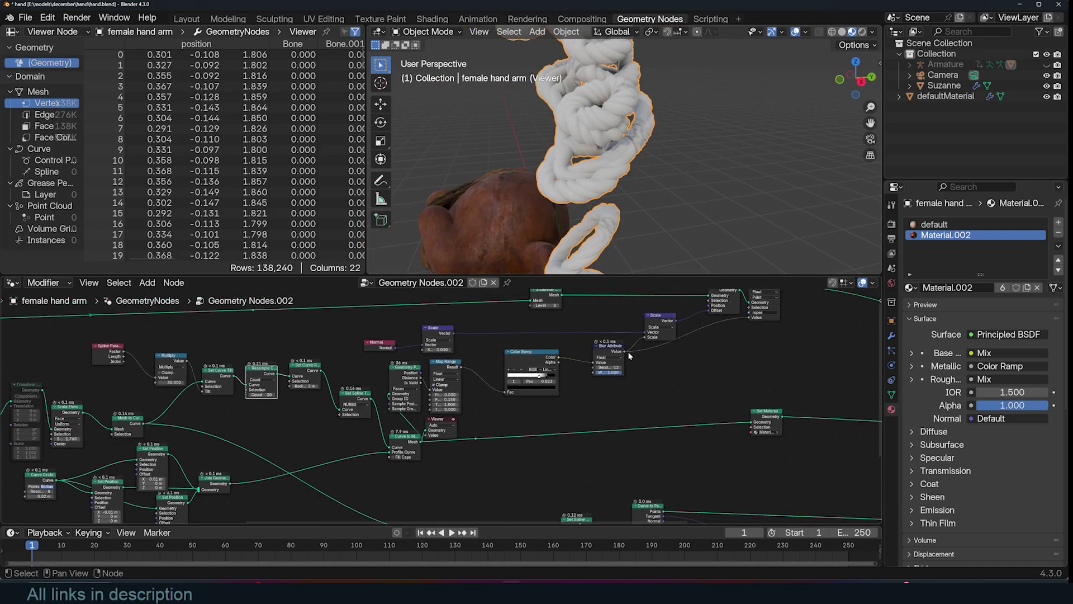
middle_click_drag(554, 214, 614, 155)
scroll(614, 155, "down", 3)
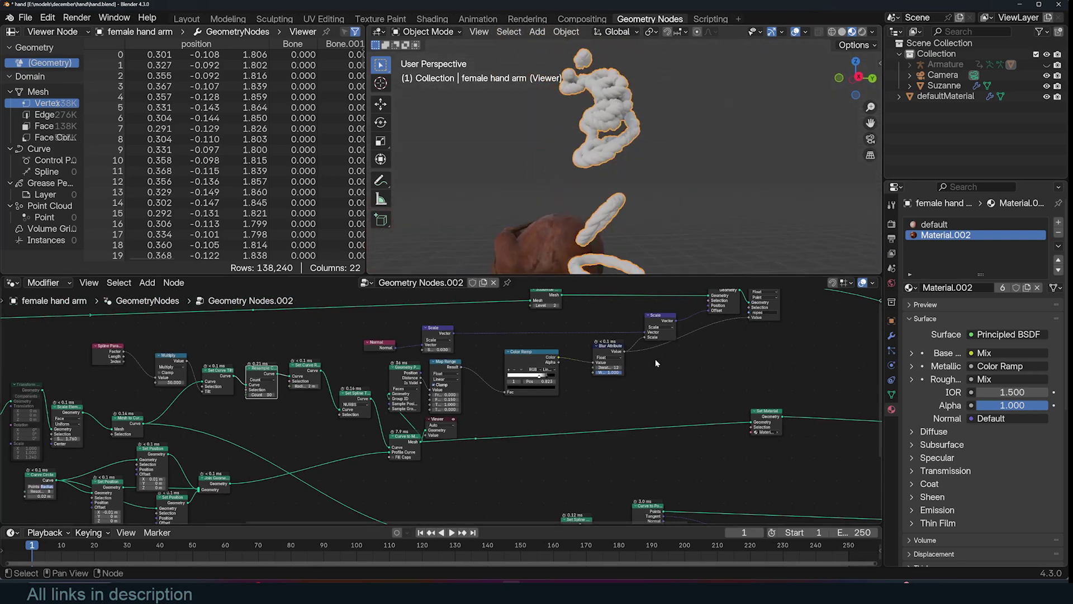
scroll(656, 359, "down", 1)
middle_click_drag(656, 359, 184, 342)
left_click(700, 376, "ctrl+shift")
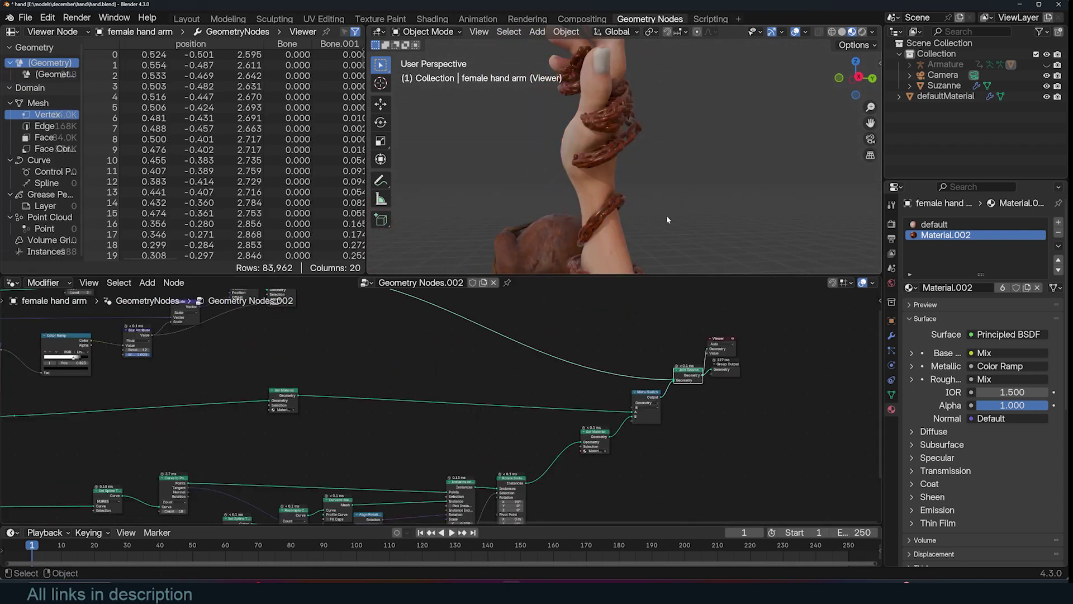
scroll(641, 451, "up", 2)
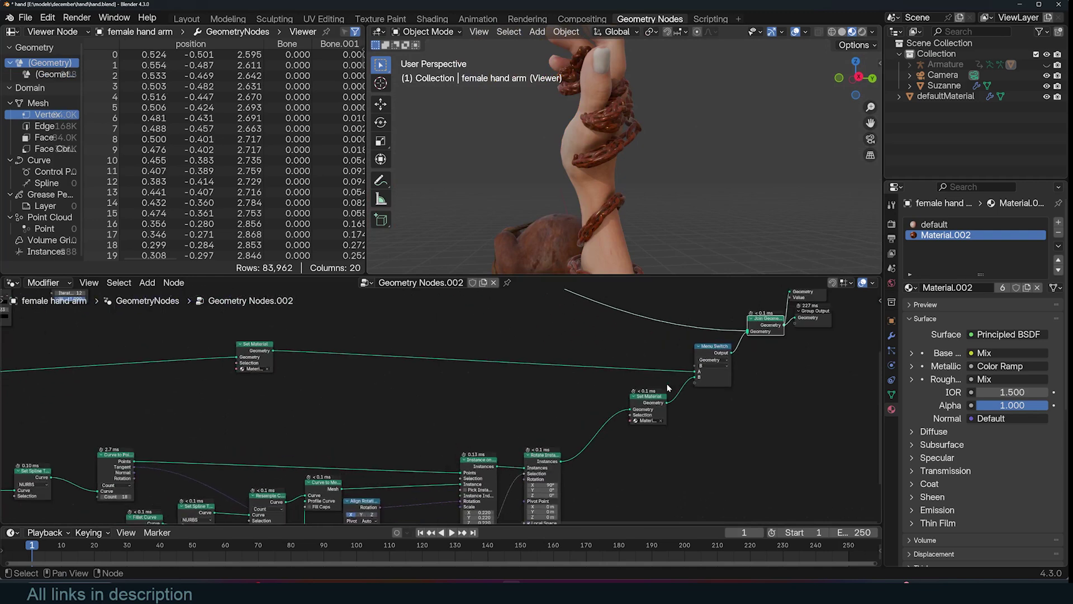
left_click(719, 378)
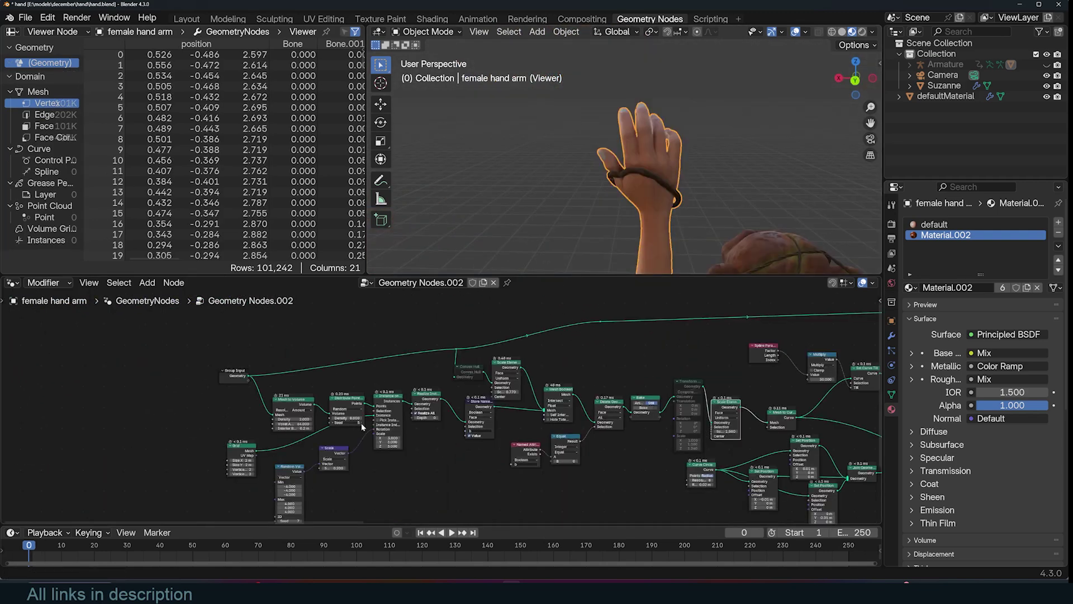
- Set the point distribution seed to 7 and inspect the ropes around the hand and forearm
left_click(361, 424)
left_click(362, 424)
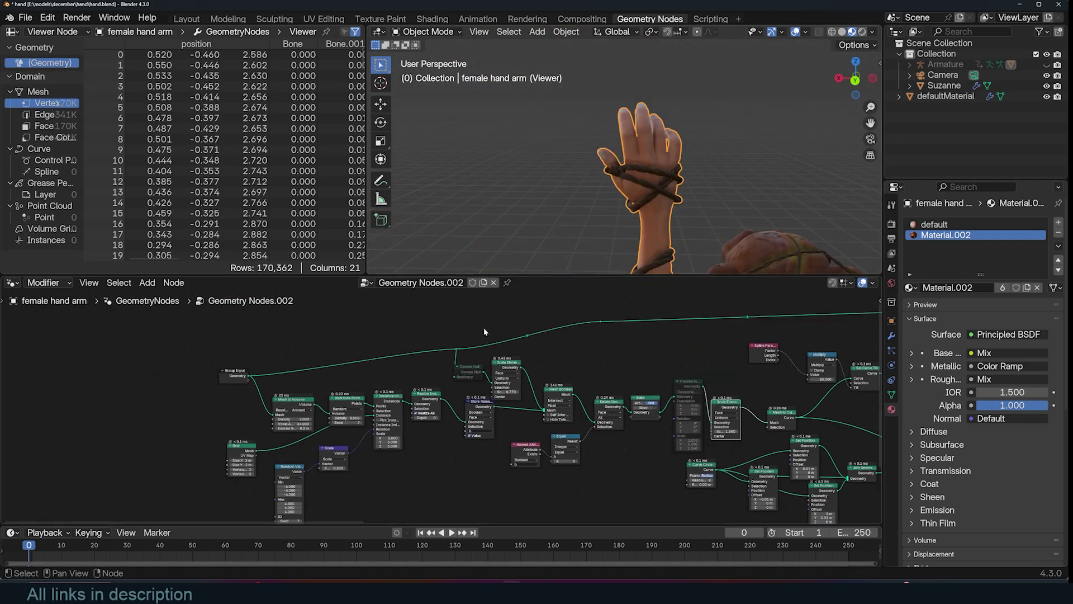
middle_click_drag(783, 168, 697, 205)
scroll(696, 205, "up", 3)
middle_click_drag(795, 465, 675, 435)
scroll(611, 179, "up", 2)
scroll(637, 447, "up", 1)
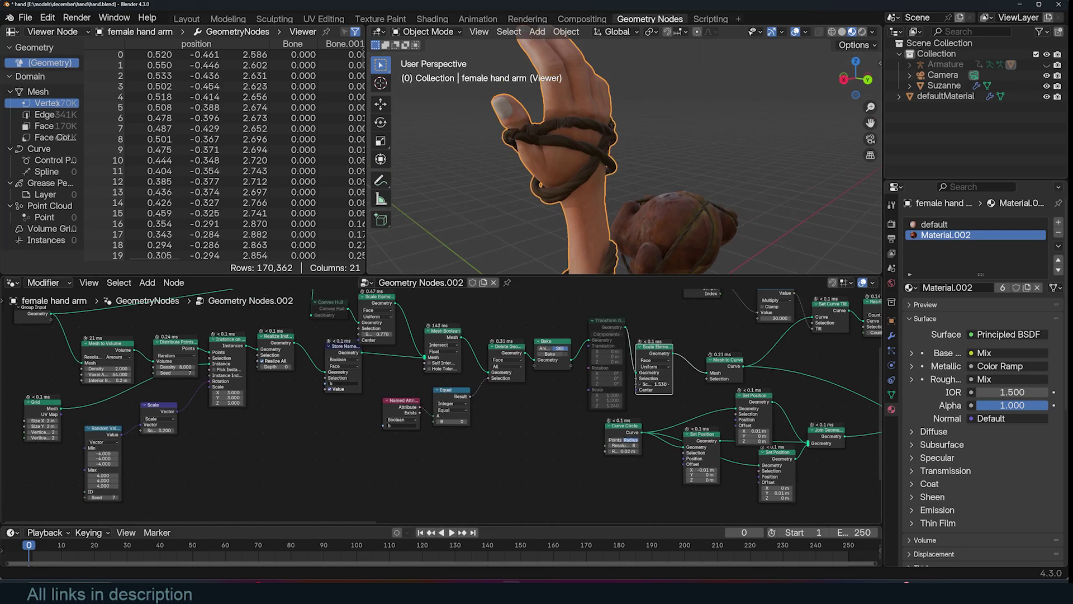
scroll(700, 122, "down", 2)
middle_click_drag(700, 122, 690, 179)
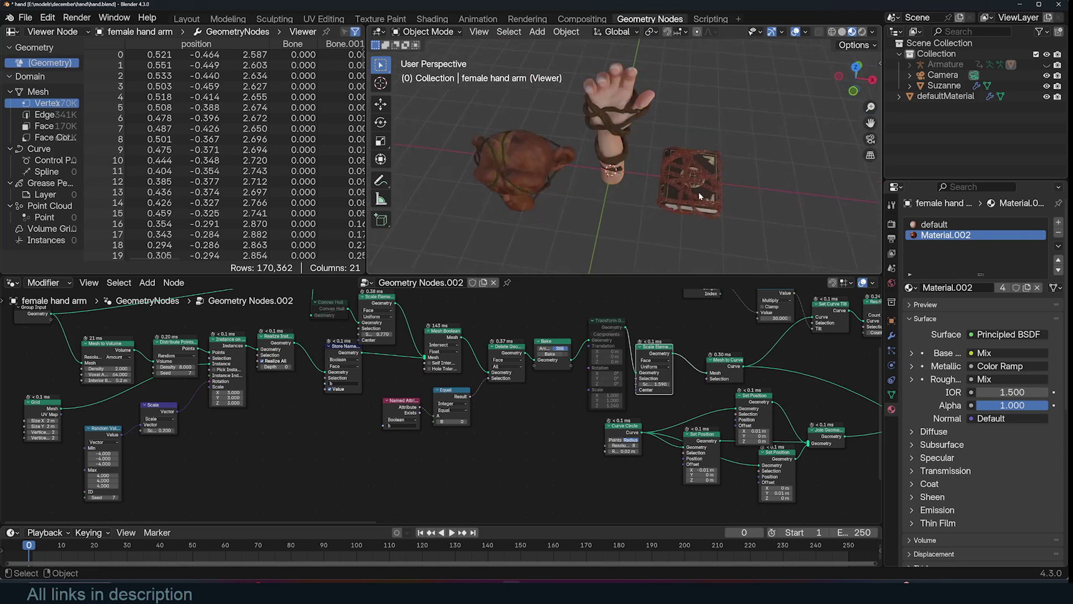
- Examine the arm's evaluated rope wraps up close and from several angles, alongside the monkey head and book
left_click(691, 179)
scroll(697, 178, "up", 3)
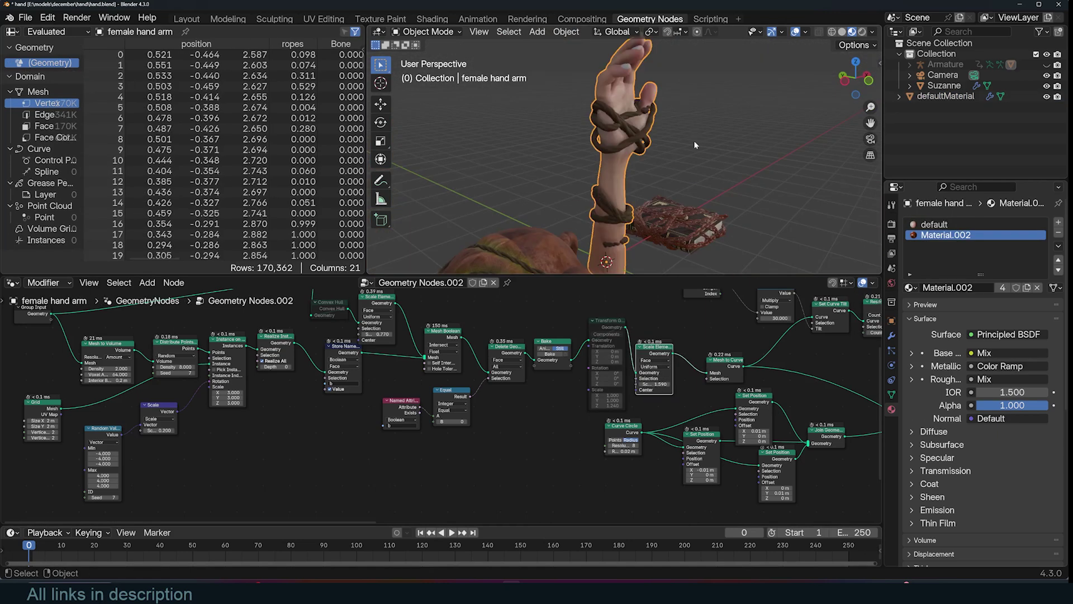
scroll(528, 369, "up", 2)
middle_click_drag(210, 402, 361, 481)
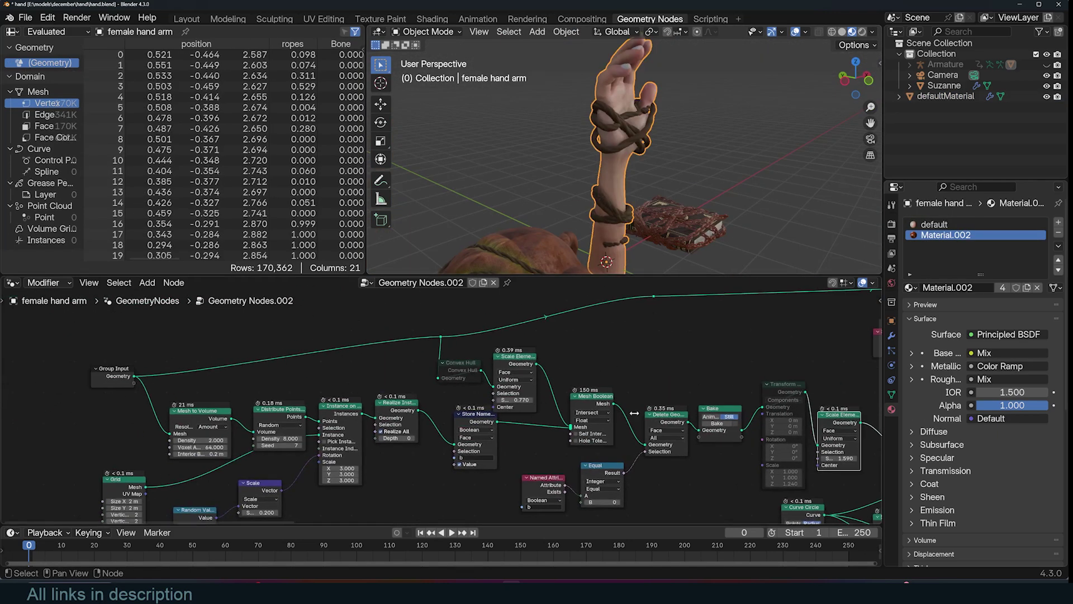
left_click_drag(606, 408, 609, 408)
middle_click_drag(738, 95, 631, 93)
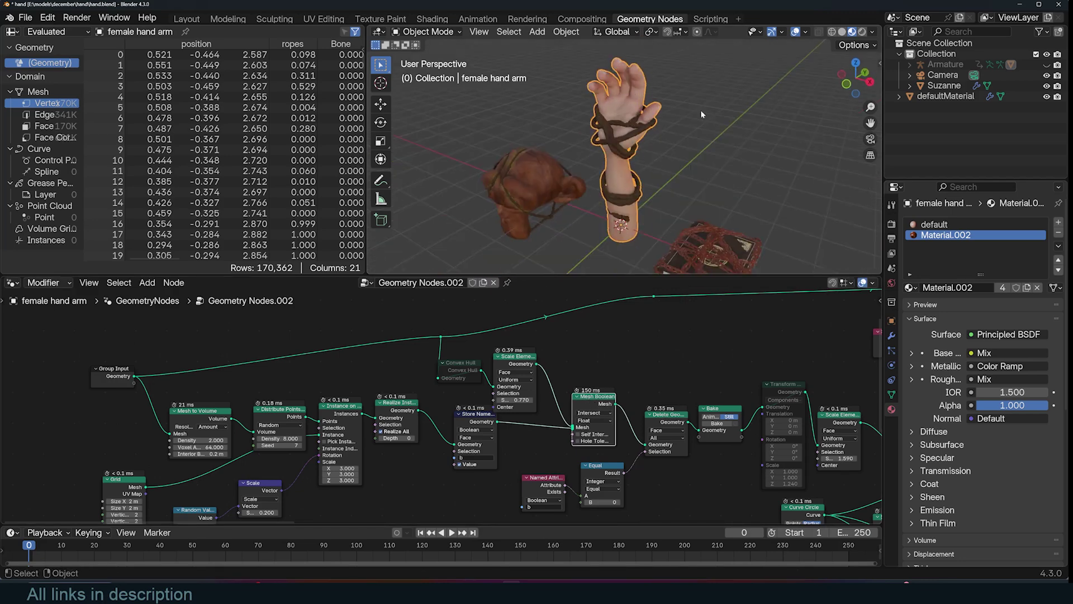
middle_click_drag(682, 138, 770, 138)
middle_click_drag(718, 162, 651, 148)
scroll(650, 148, "up", 3)
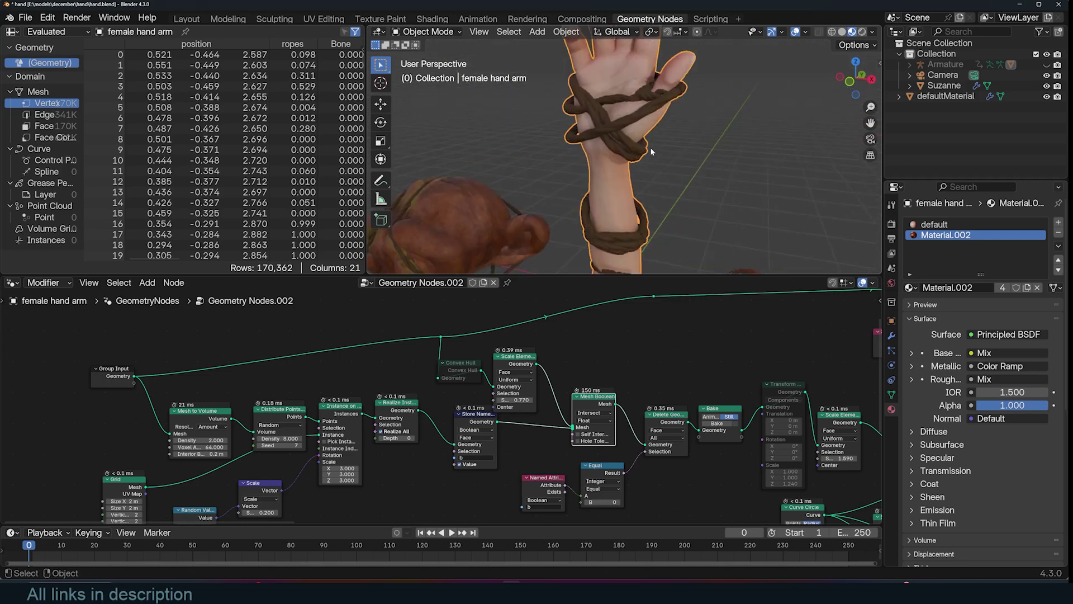
scroll(641, 183, "down", 1)
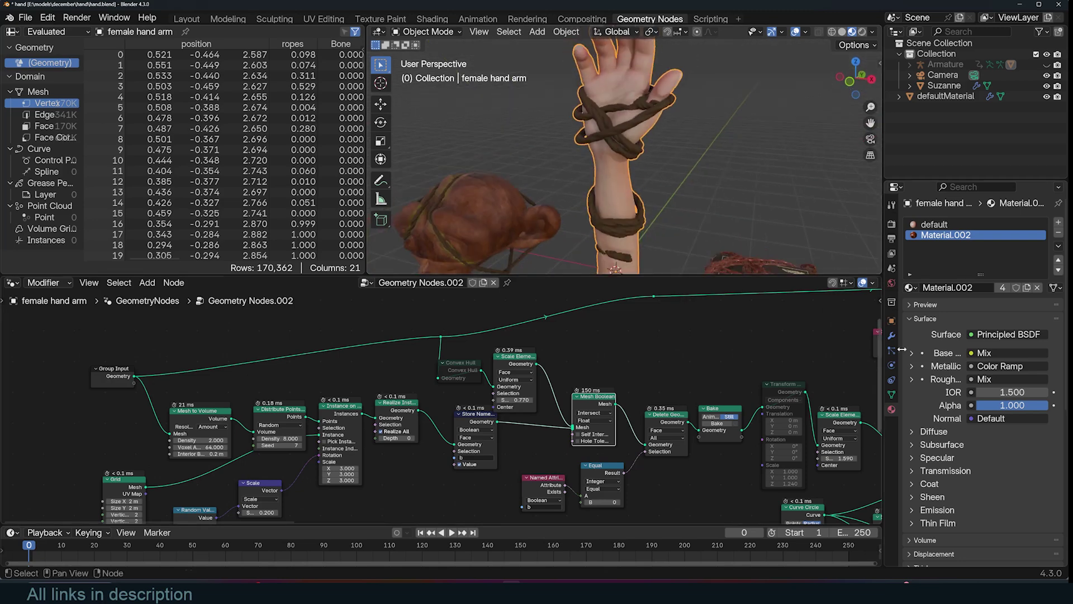
- Duplicate the arm in place and apply the Geometry Nodes modifier on the copy
left_click(892, 336)
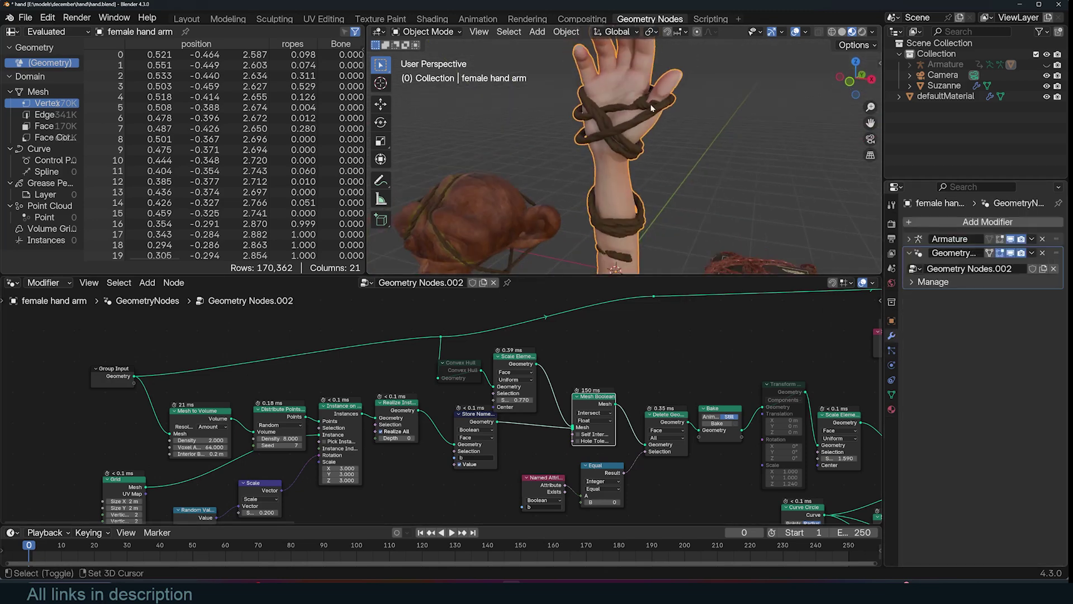
key("shift+d")
right_click(669, 139)
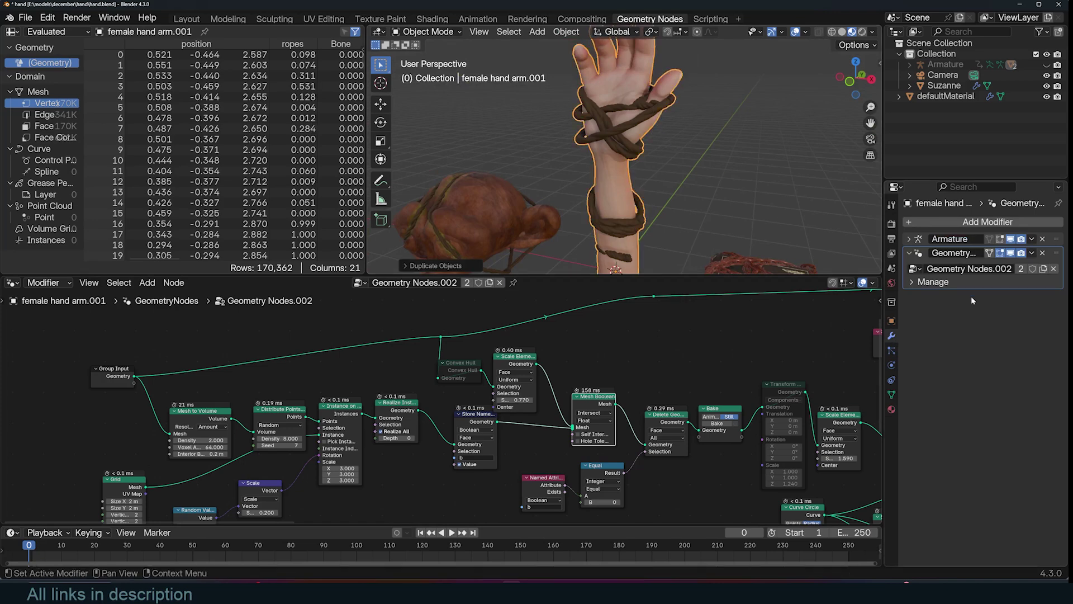
left_click(1031, 253)
left_click(1026, 263)
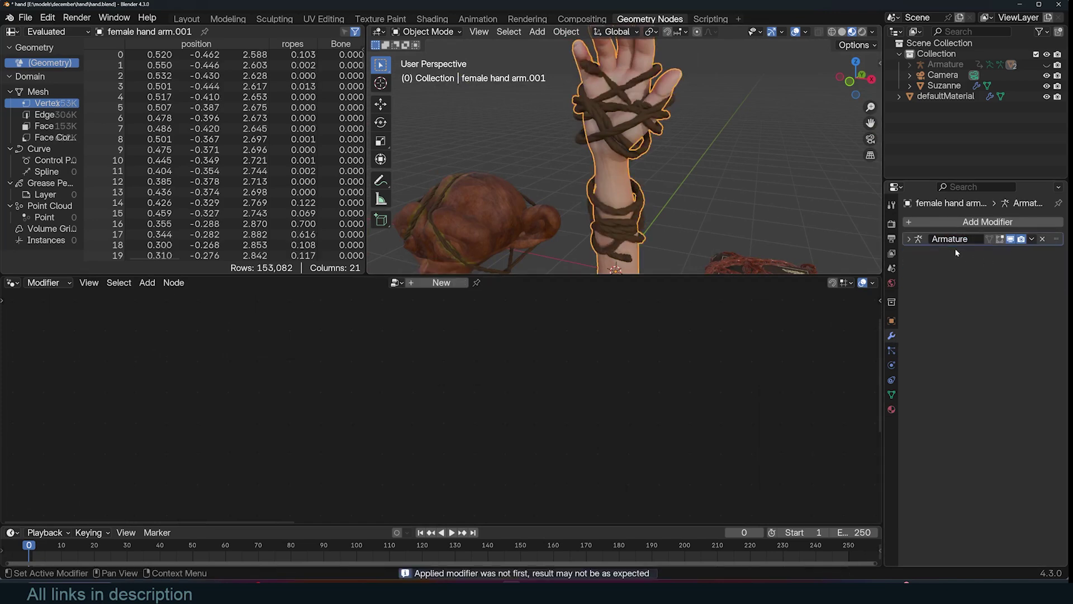
key("g")
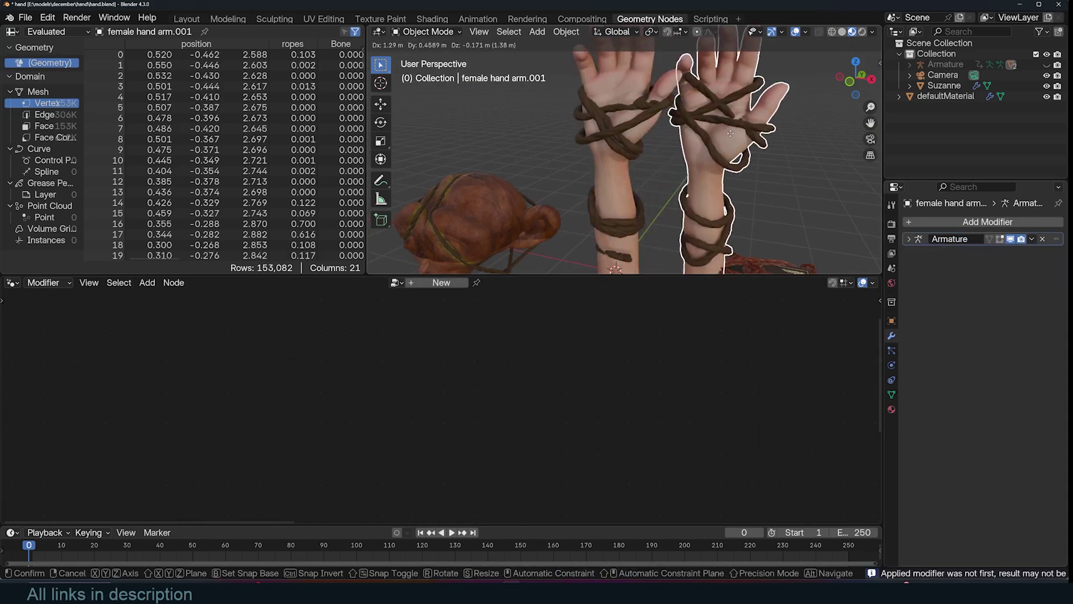
right_click(730, 132)
- Isolate the duplicate in local view and delete the arm's linked vertices, keeping only the rope mesh
scroll(728, 140, "down", 4)
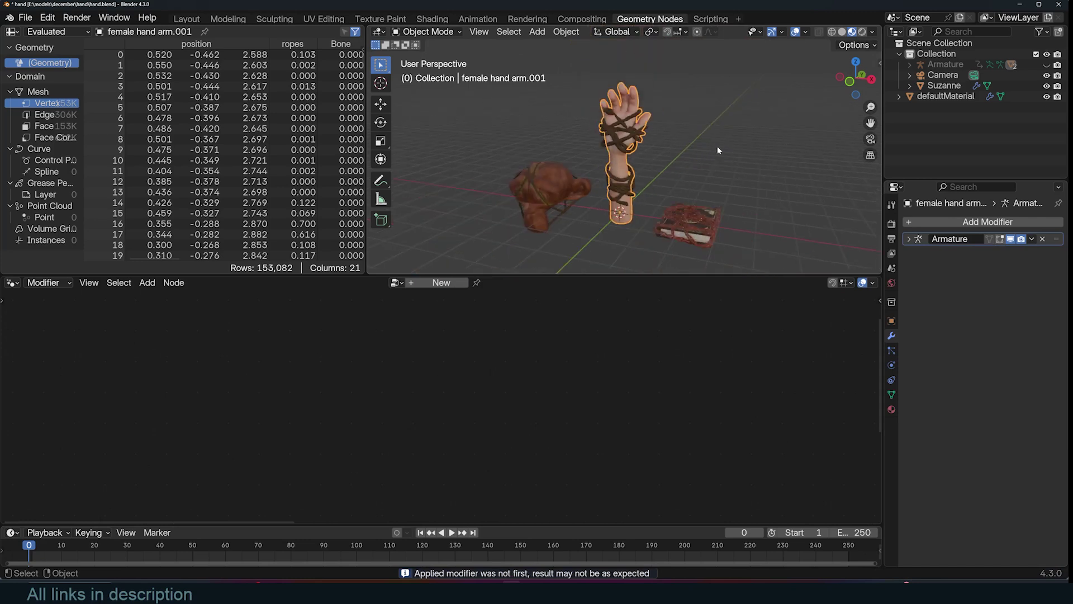
key("slash")
scroll(721, 118, "up", 2)
middle_click_drag(721, 118, 521, 119)
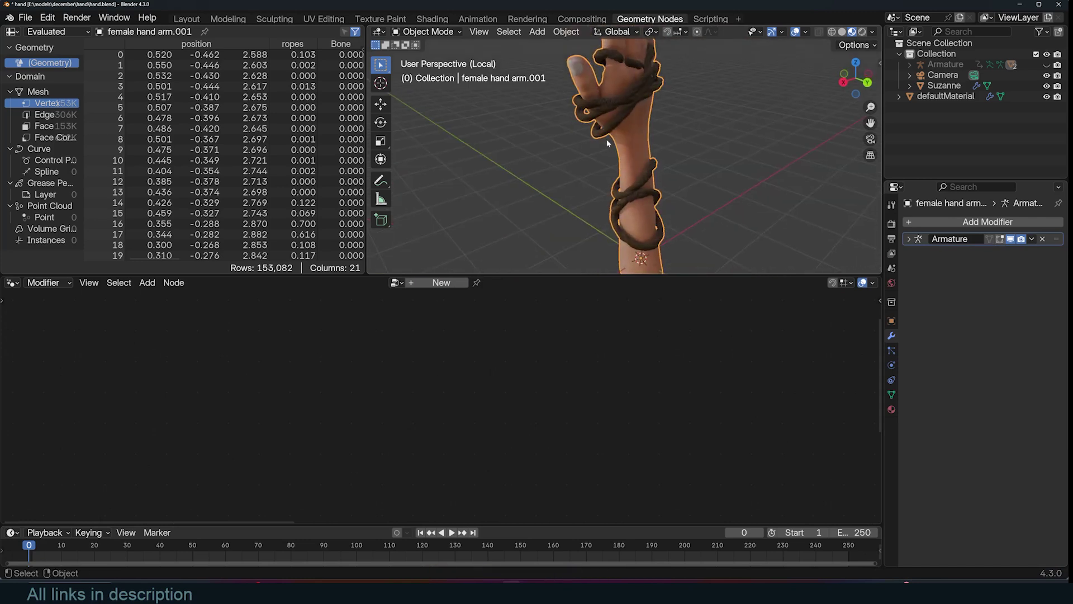
key("Tab")
key("1")
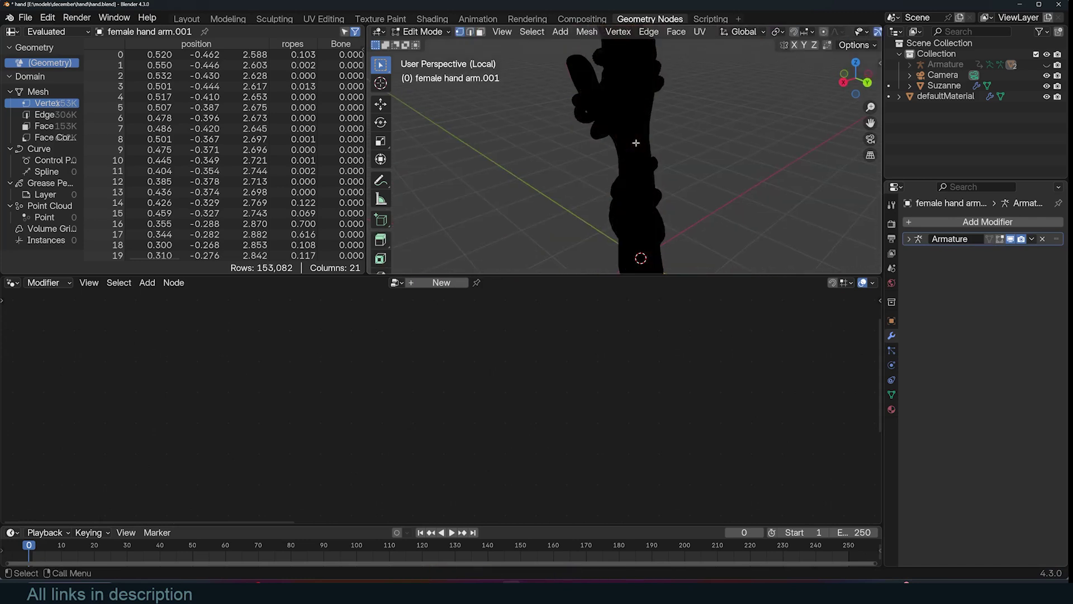
key("a")
key("x")
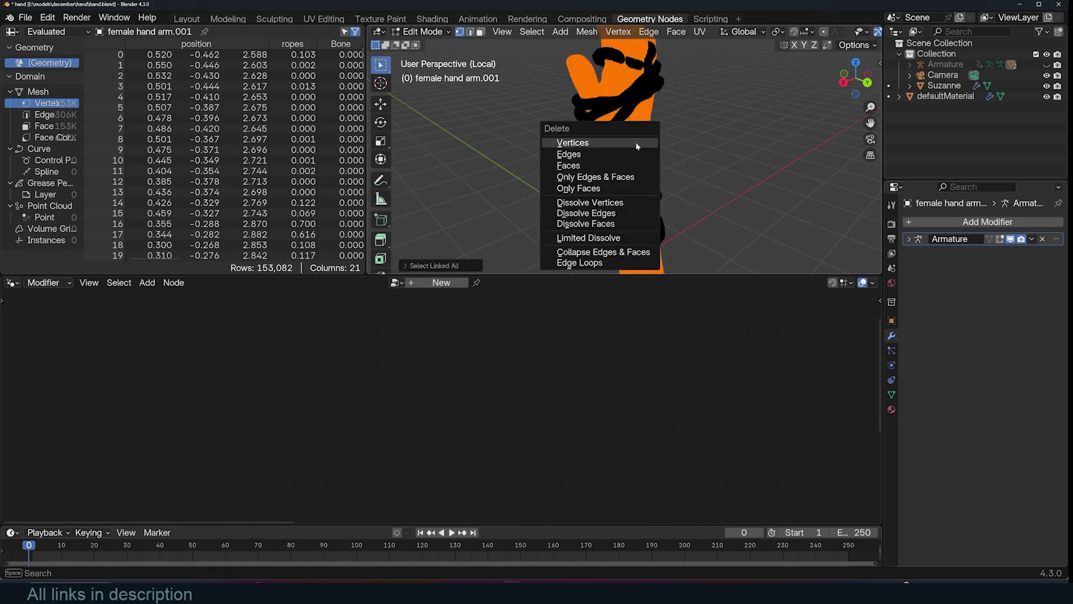
left_click(635, 142)
key("Tab")
scroll(763, 145, "up", 5)
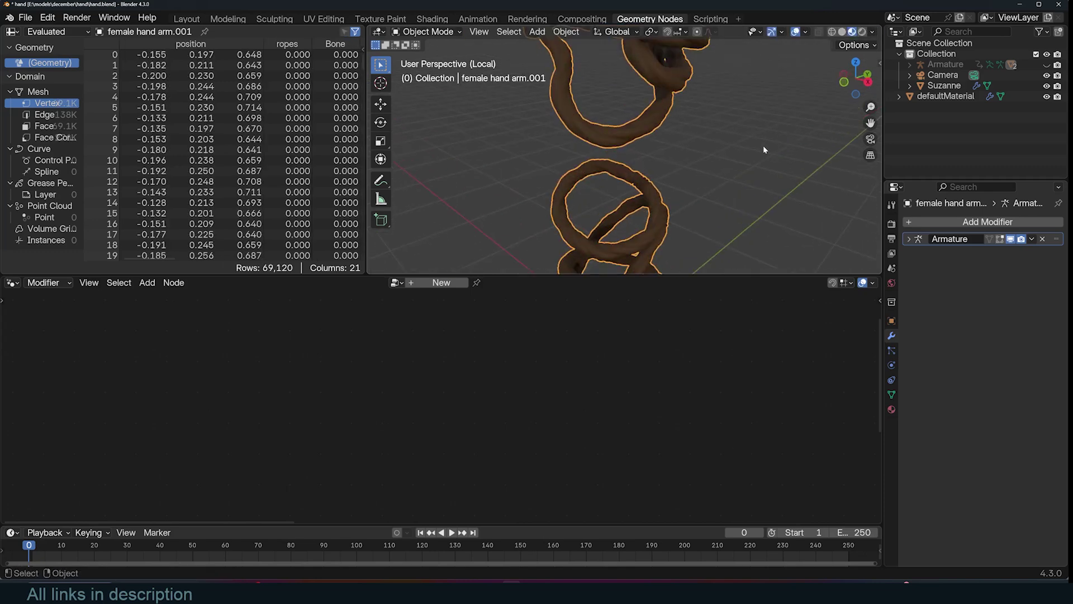
key("q")
left_click(725, 146)
key("q")
left_click(724, 146)
scroll(668, 162, "down", 4)
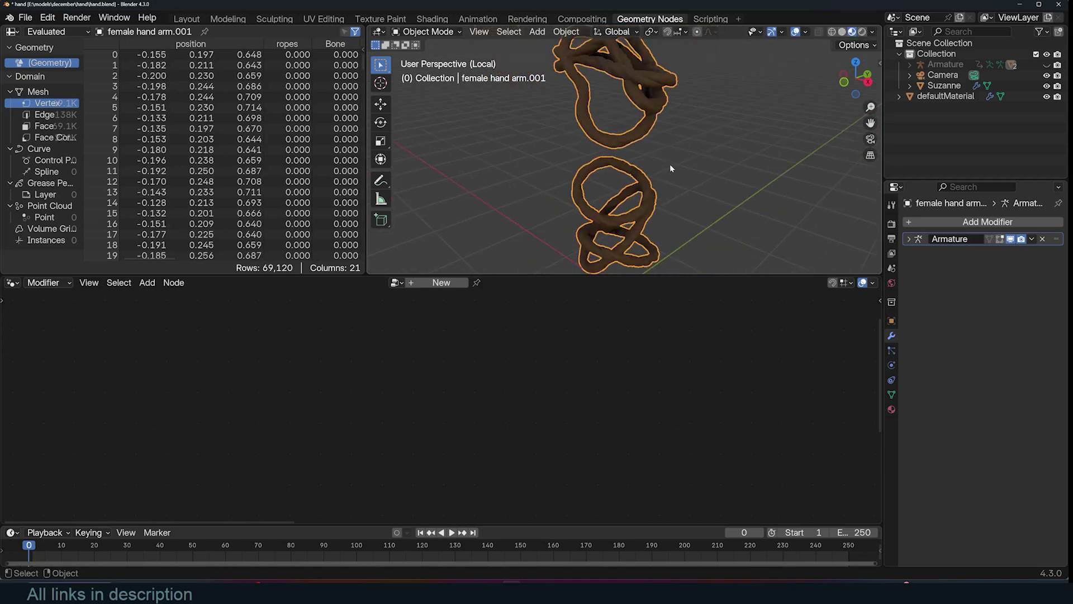
scroll(670, 163, "up", 2)
- Add a Decimate modifier to the rope mesh, strongly lower its collapse ratio, apply it, and leave local view
left_click(988, 222)
type("de")
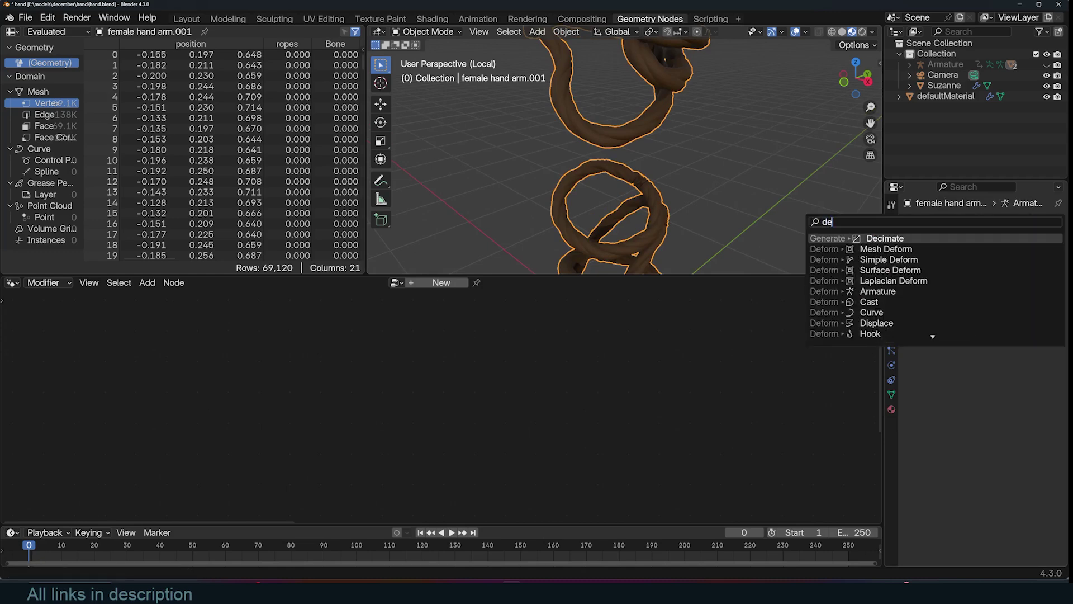
left_click(933, 238)
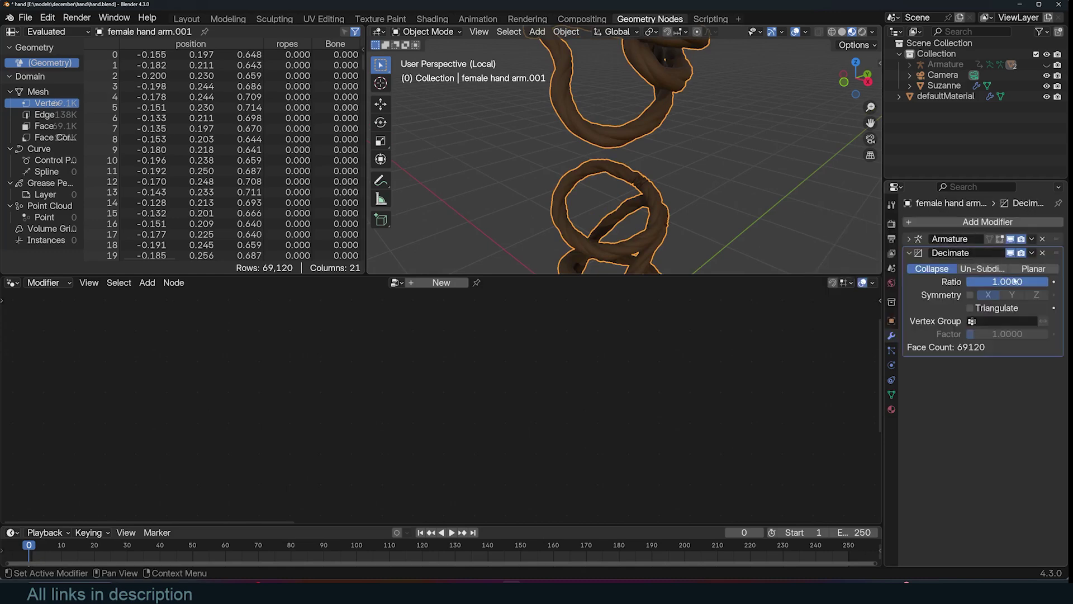
left_click_drag(1015, 282, 978, 282)
key("ctrl+a")
key("KP_Divide")
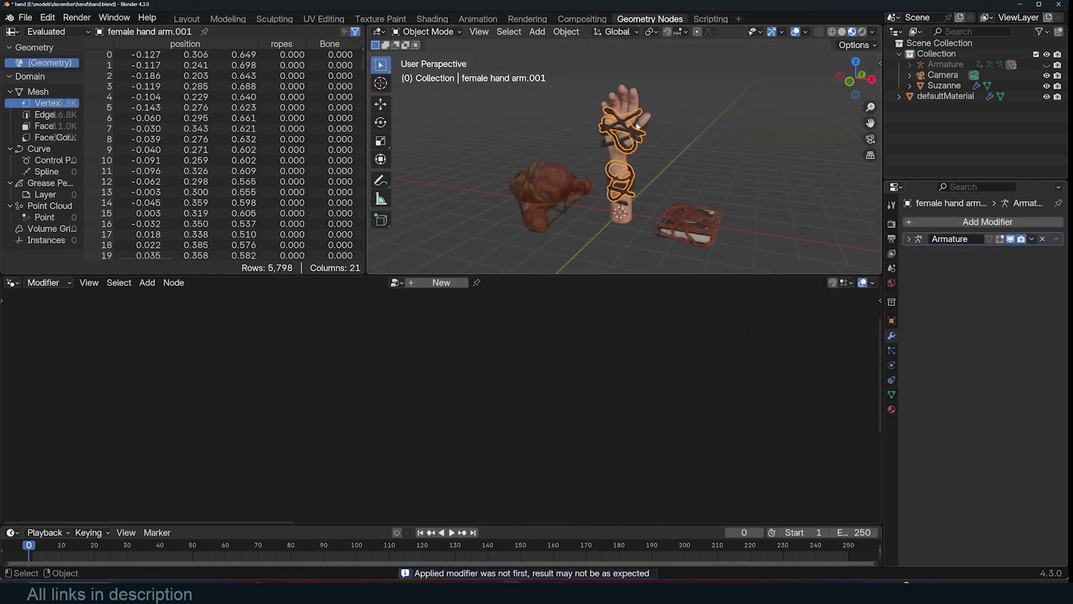
- Unhide the armature and parent the rope mesh to it with automatic weights
key("alt+h")
scroll(637, 127, "up", 4)
middle_click_drag(637, 126, 553, 151)
left_click(631, 208, "shift")
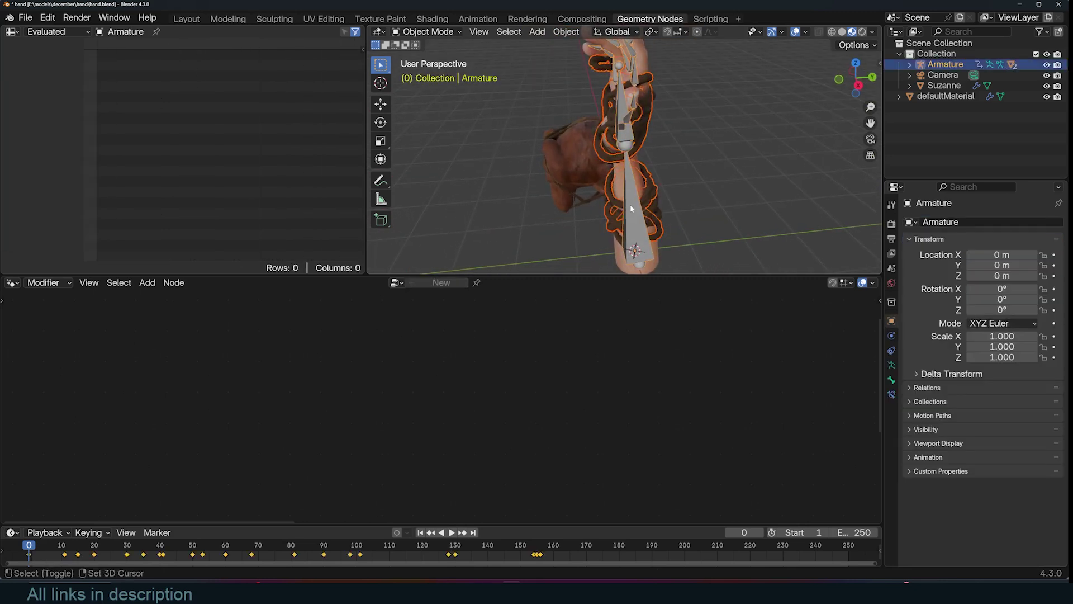
key("ctrl+p")
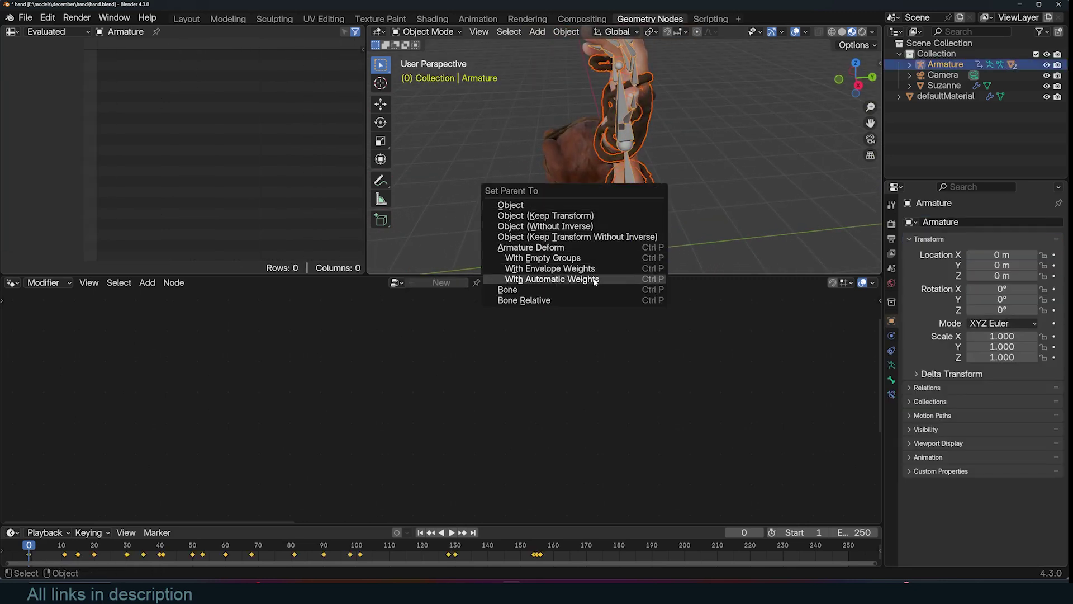
key("Return")
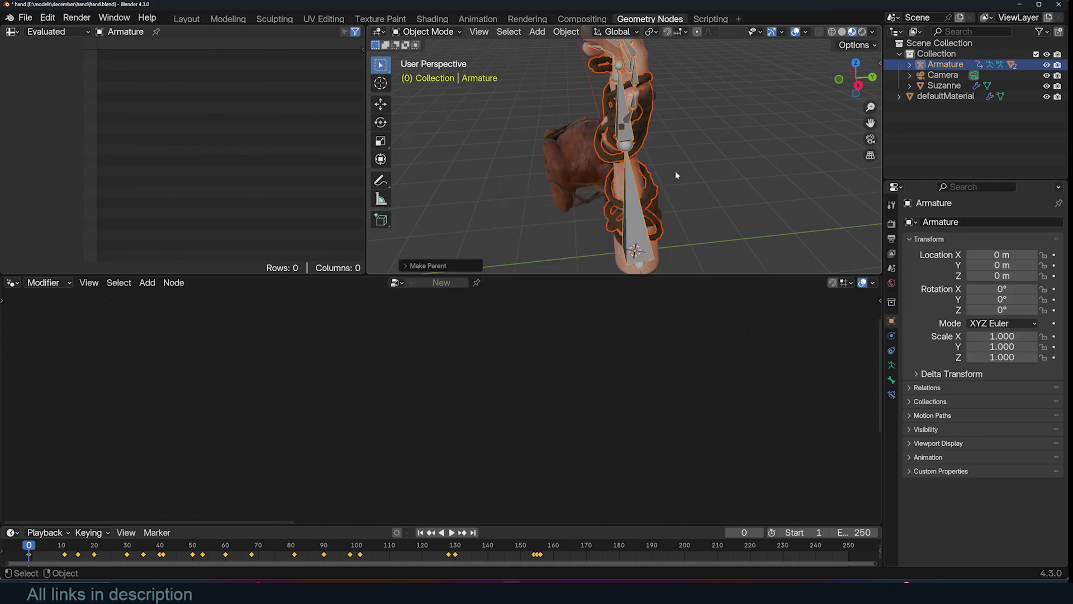
- Test the animation playback and disable the viewport display of the original arm's Geometry Nodes modifier
middle_click_drag(676, 175, 723, 150)
key("space")
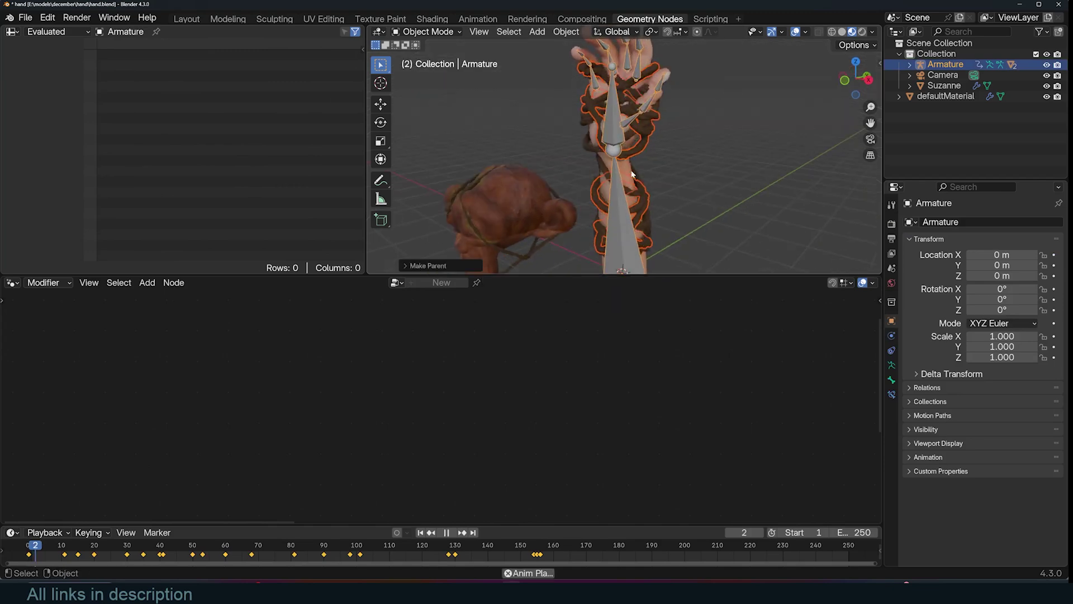
key("Escape")
left_click(602, 178)
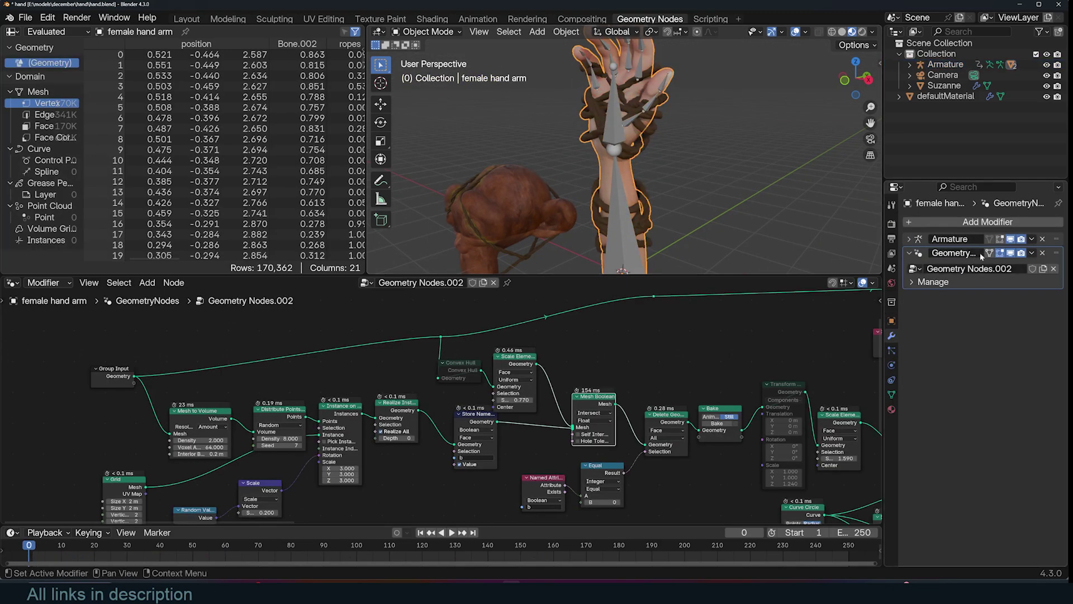
left_click(1012, 253)
left_click(662, 153)
- Play the arm animation with overlays hidden and examine how the ropes follow the deformation from several angles
key("space")
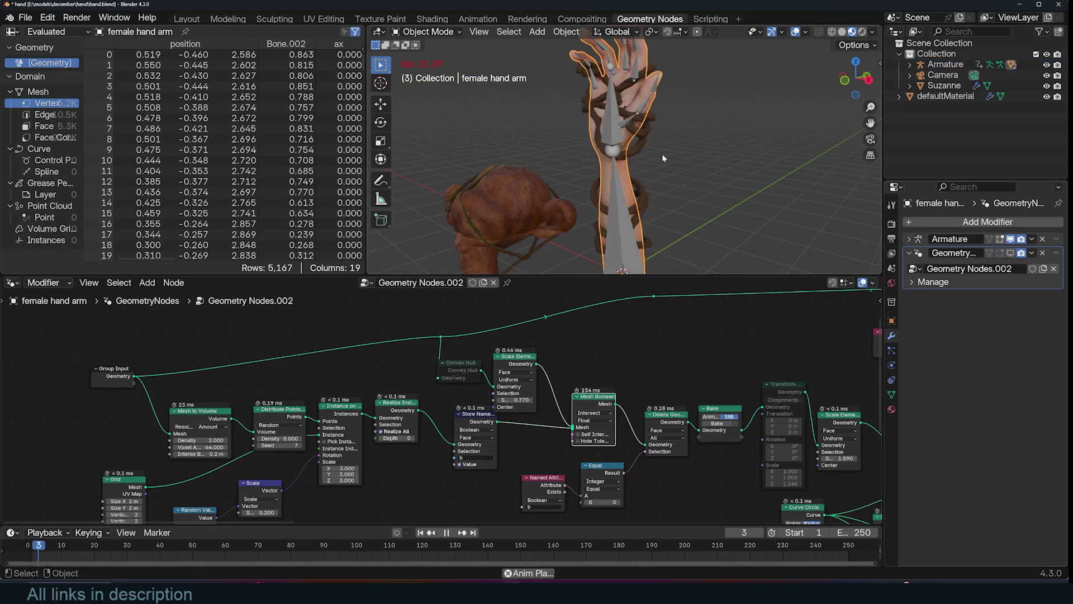
middle_click_drag(801, 55, 732, 142)
key("Escape")
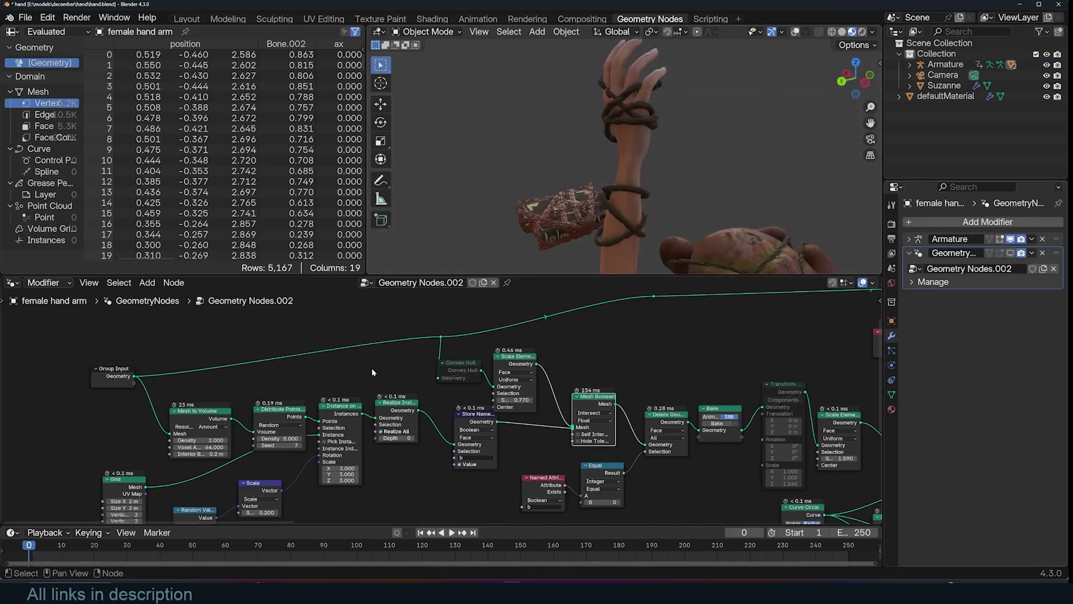
key("space")
middle_click_drag(609, 132, 532, 147)
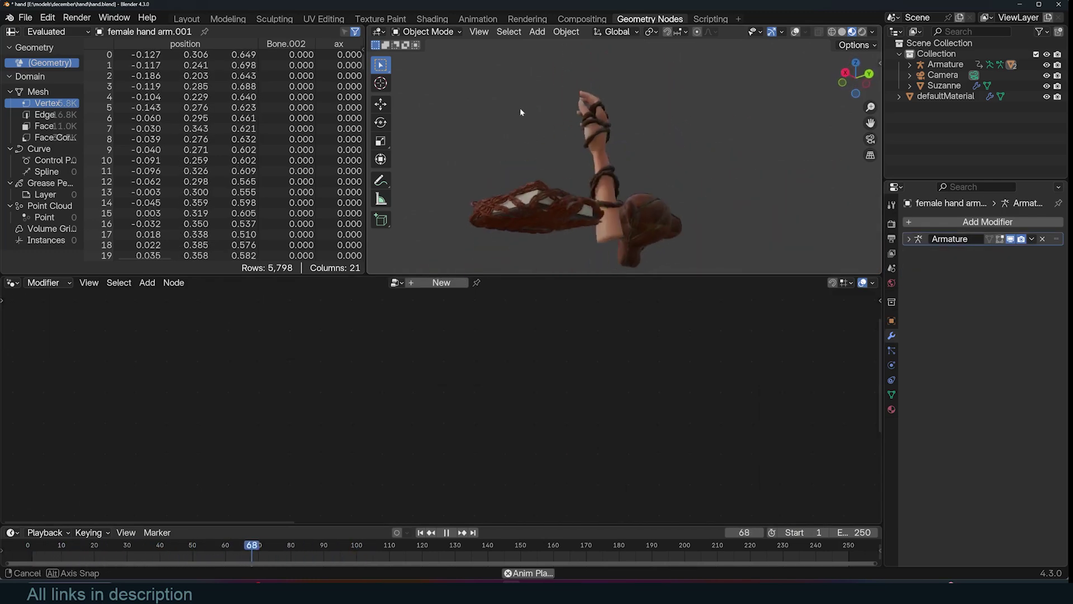
middle_click_drag(520, 110, 498, 110)
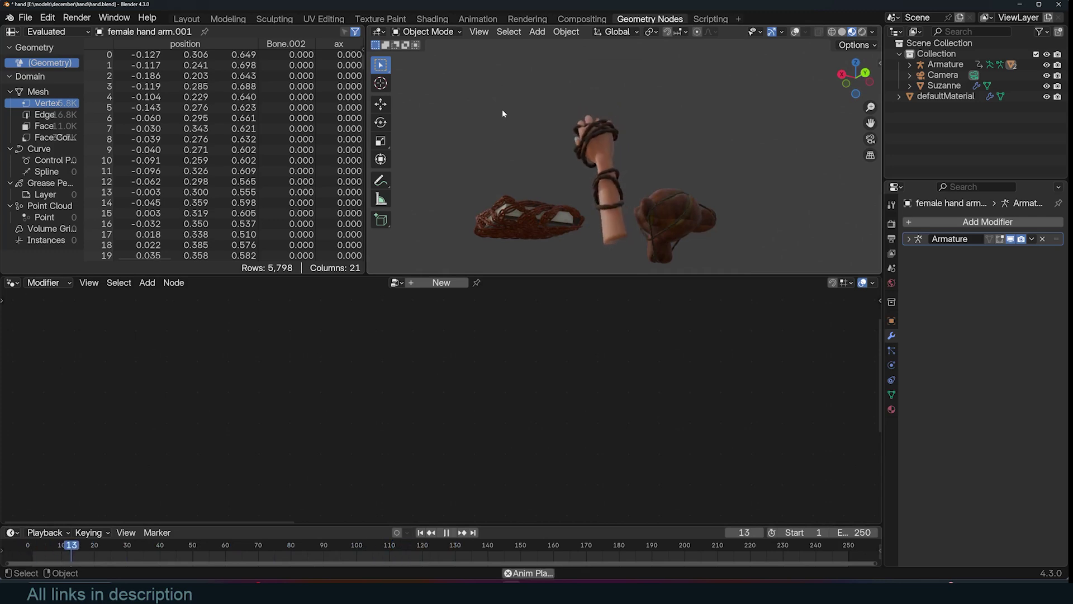
scroll(519, 116, "up", 3)
middle_click_drag(520, 116, 687, 161)
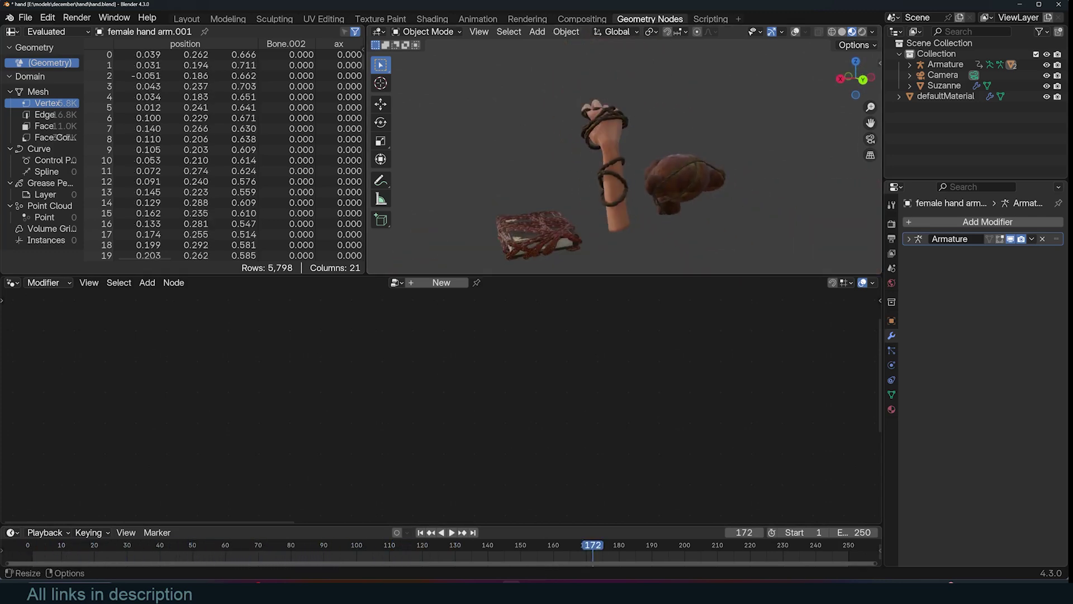